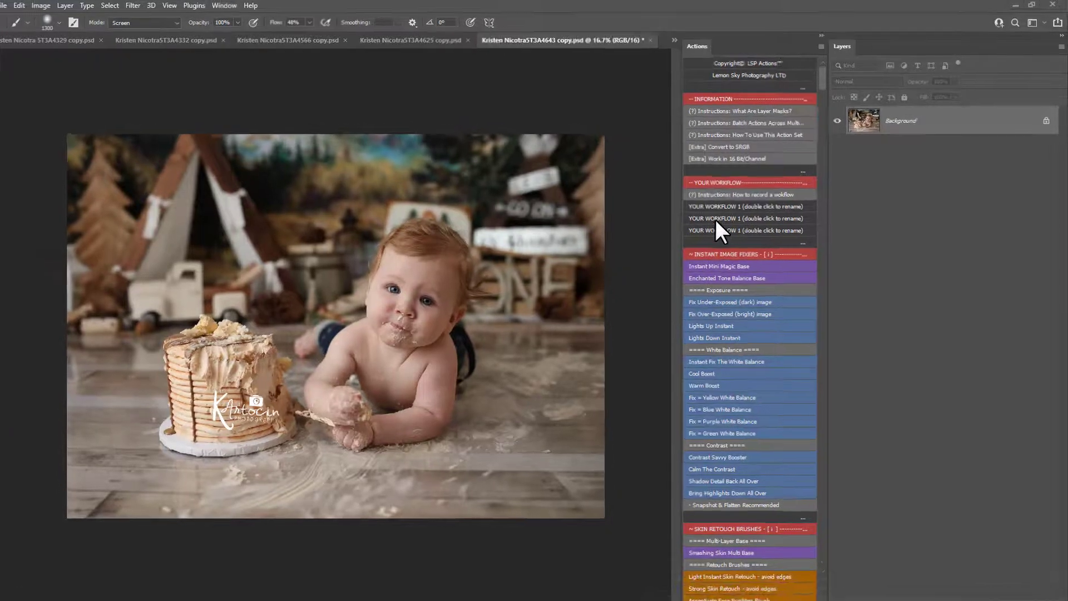
Turn off Button Mode so the actions show as an editable list
{"action": "scroll", "coordinate": [323, 299], "scroll_direction": "up", "scroll_amount": 1}
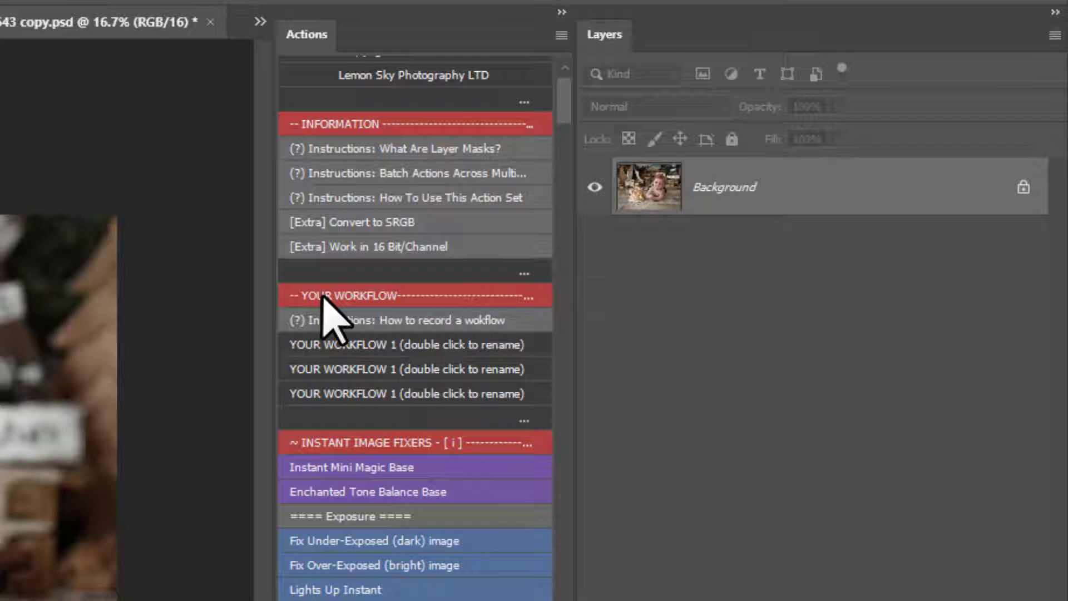
{"action": "scroll", "coordinate": [507, 386], "scroll_direction": "up", "scroll_amount": 3}
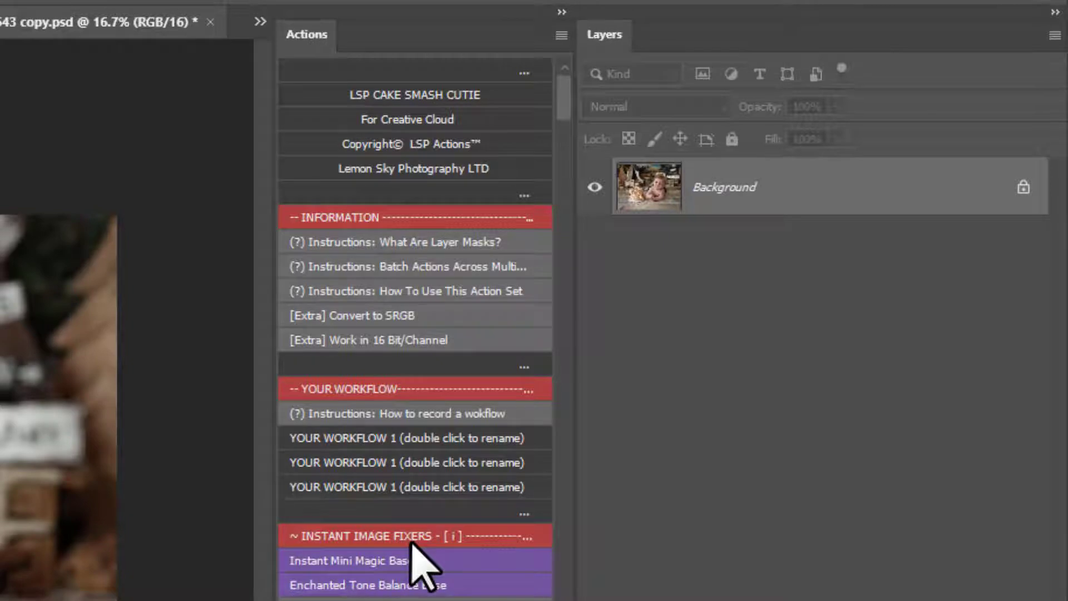
{"action": "scroll", "coordinate": [413, 544], "scroll_direction": "down", "scroll_amount": 3}
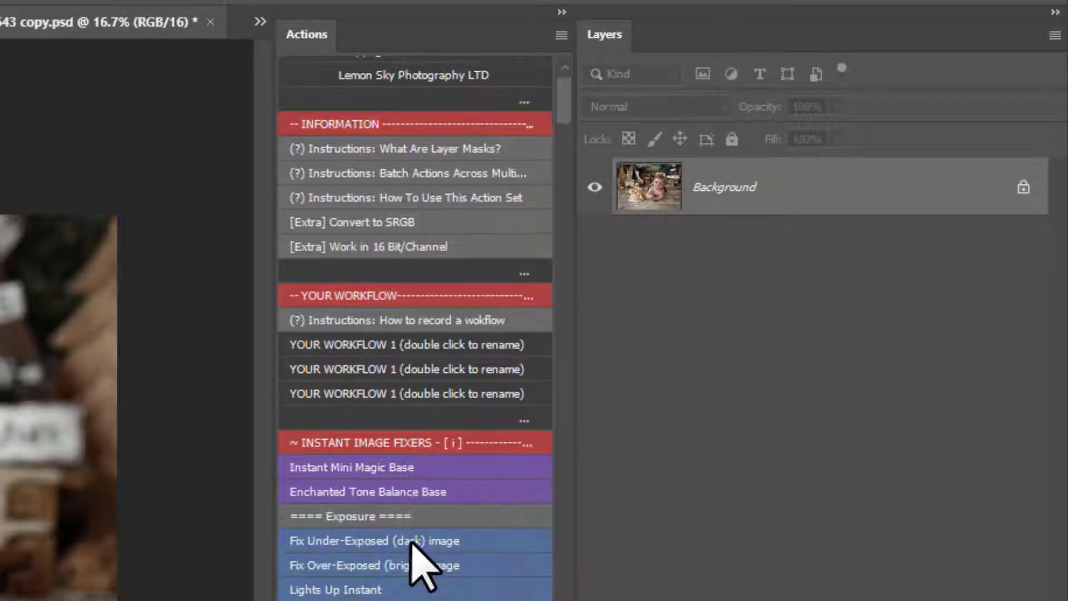
{"action": "scroll", "coordinate": [413, 544], "scroll_direction": "up", "scroll_amount": 3}
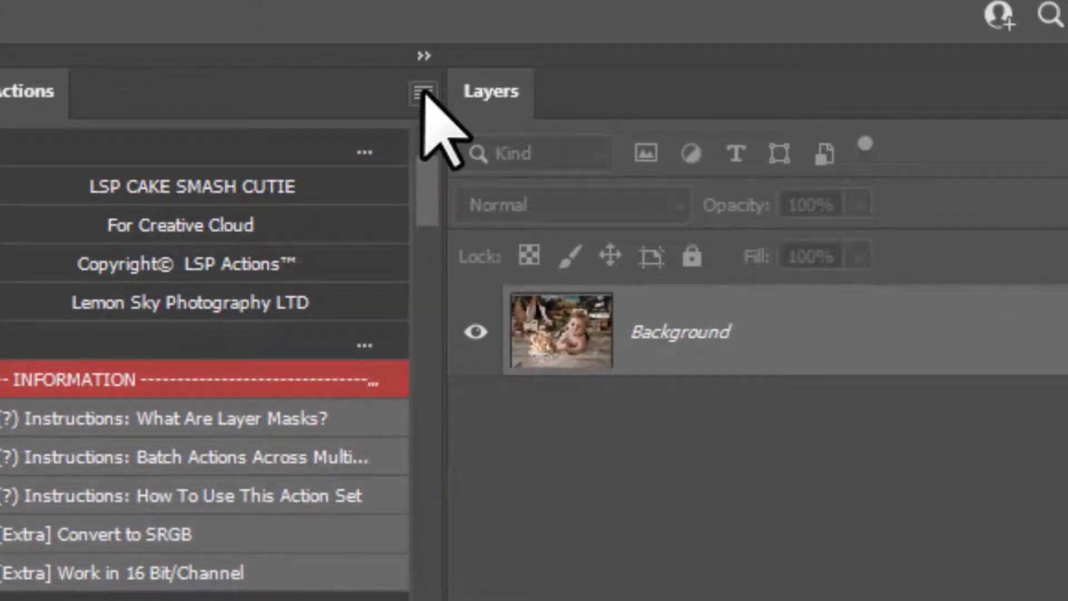
{"action": "left_click", "coordinate": [424, 92]}
{"action": "left_click", "coordinate": [468, 105]}
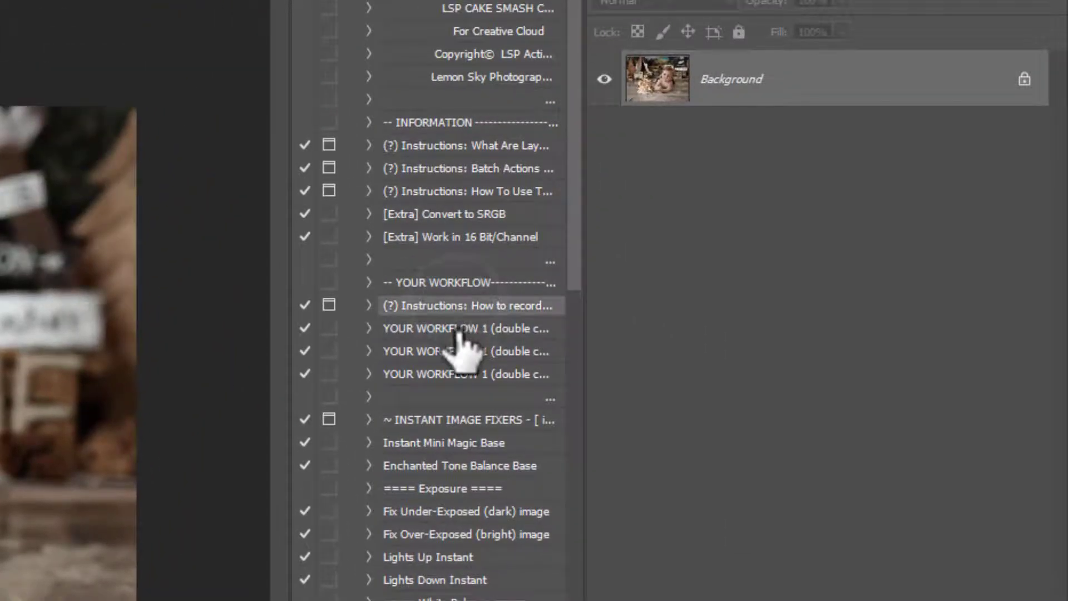
Alt-drag the first YOUR WORKFLOW 1 action to make a fourth copy below the third
{"action": "left_click", "coordinate": [458, 331]}
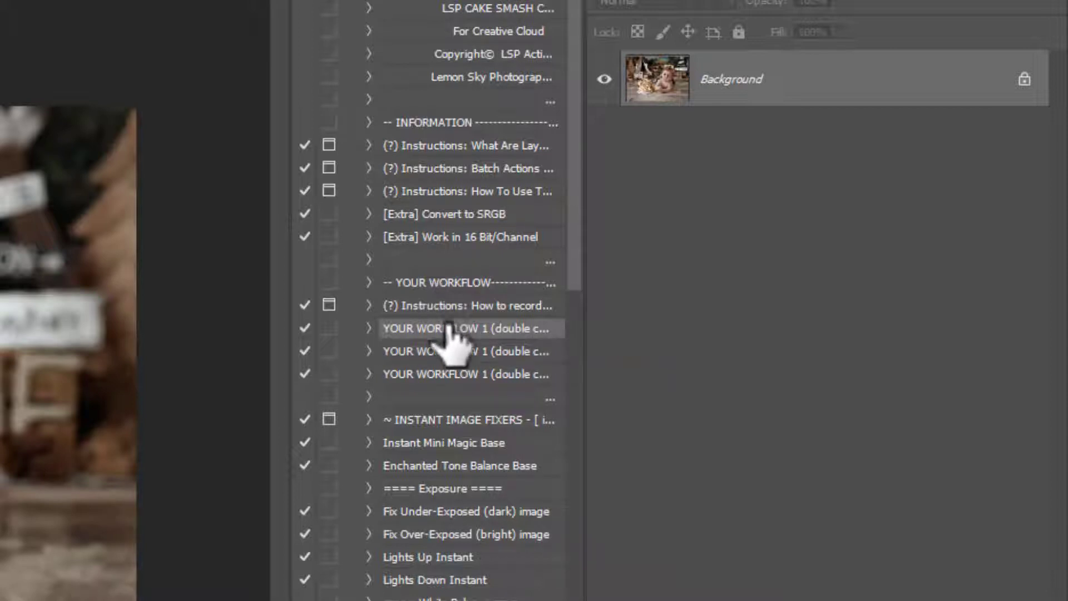
{"action": "key", "text": "alt"}
{"action": "left_click_drag", "start_coordinate": [452, 334], "coordinate": [508, 381]}
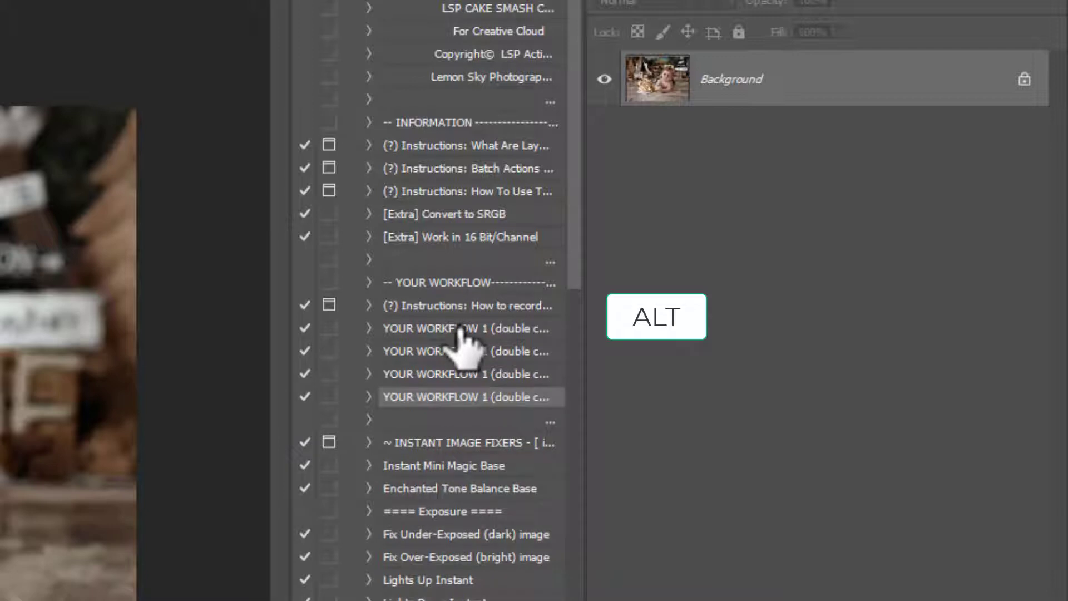
{"action": "left_click", "coordinate": [460, 329]}
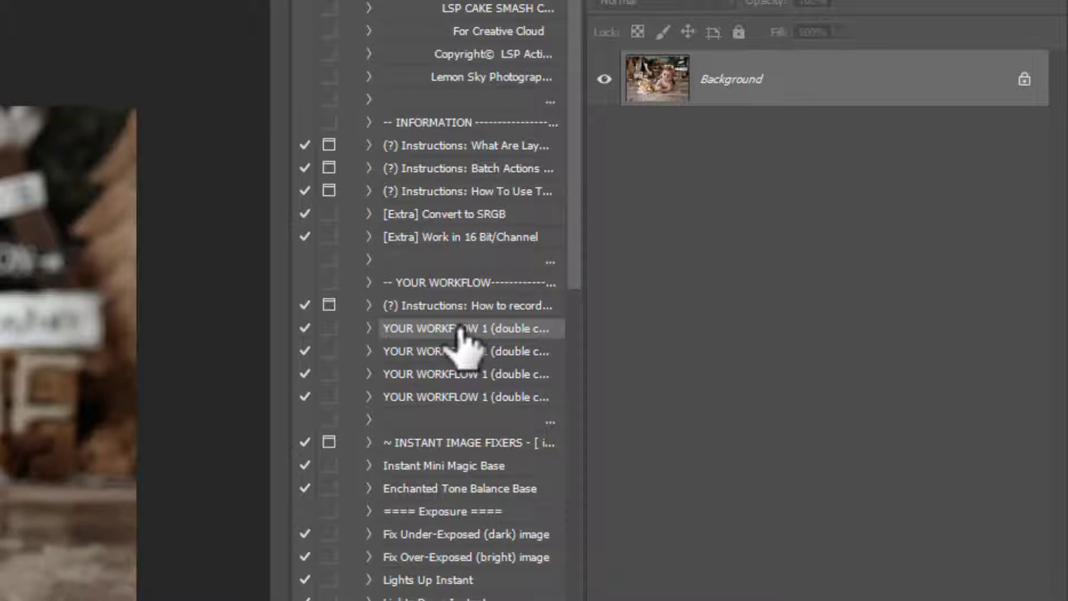
Rename the first YOUR WORKFLOW 1 action to 'My Cake Smash Workflow'
{"action": "double_click", "coordinate": [402, 330]}
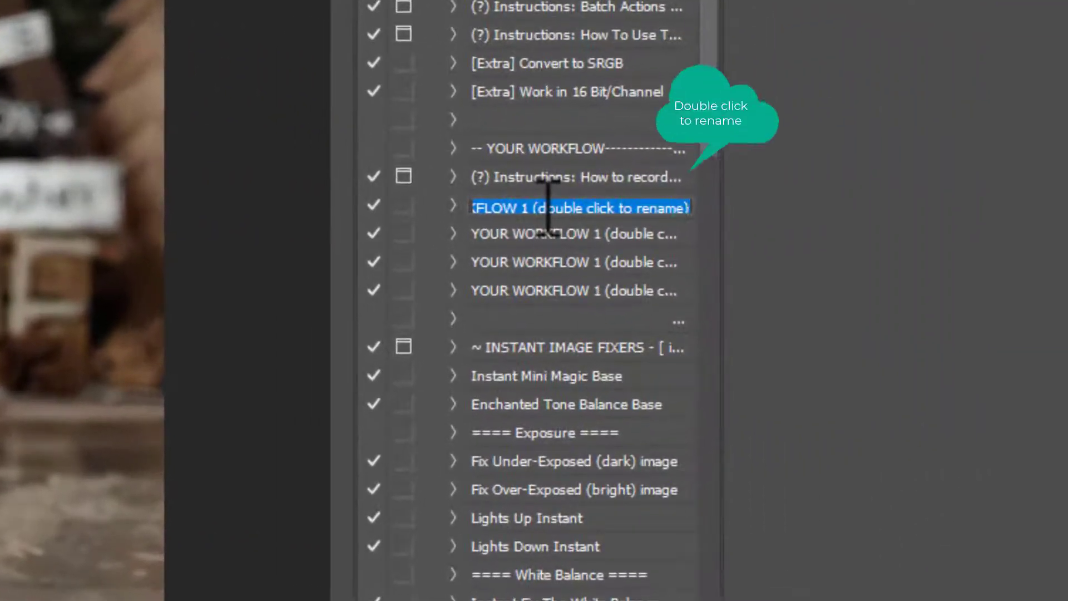
{"action": "type", "text": "WORKFLOW K"}
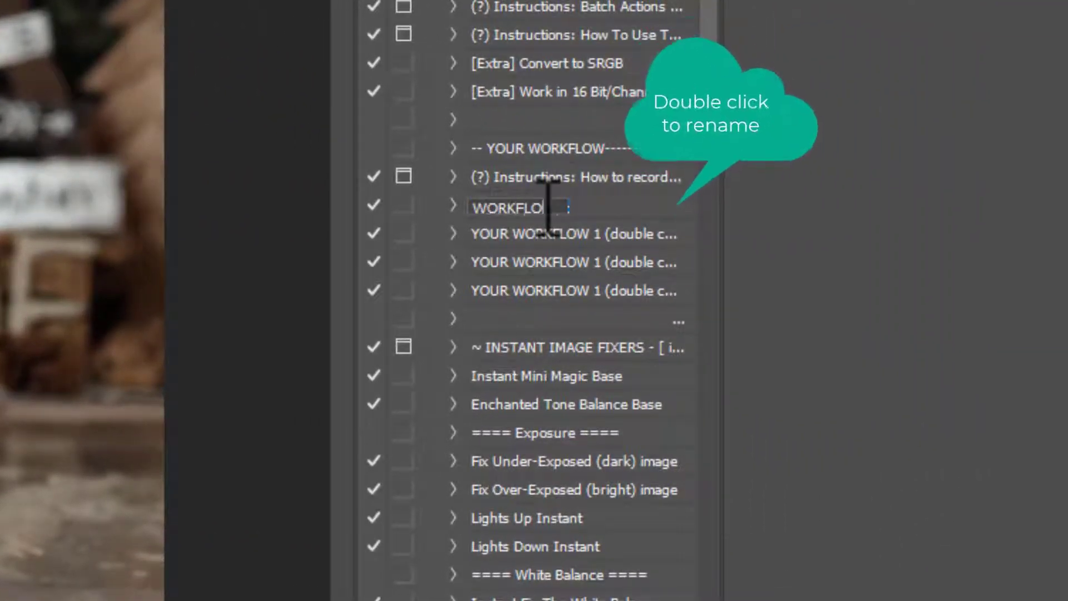
{"action": "type", "text": "RISTEN"}
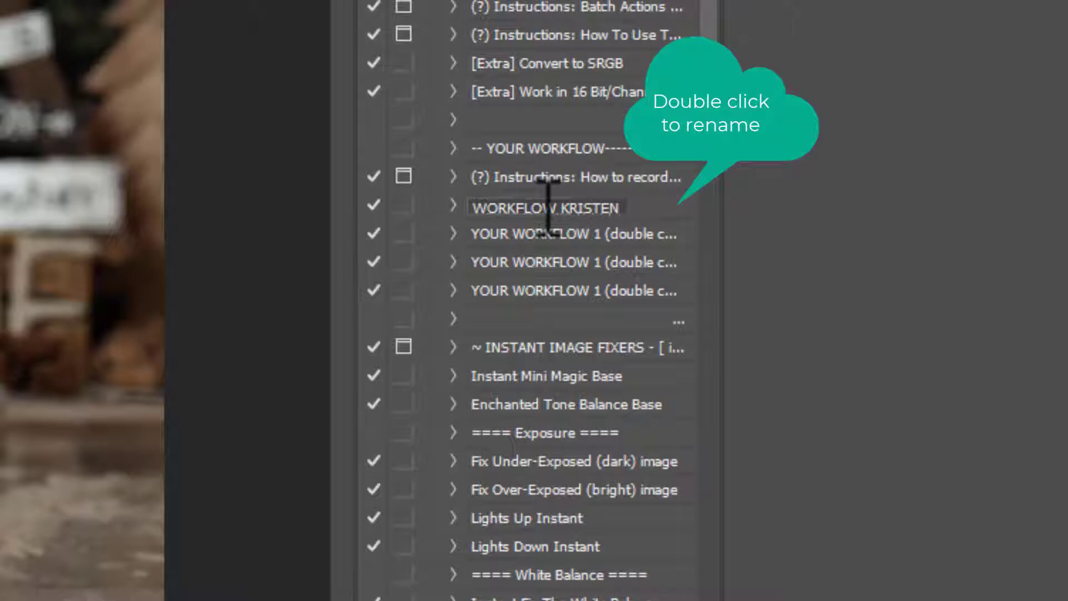
{"action": "key", "text": "Return"}
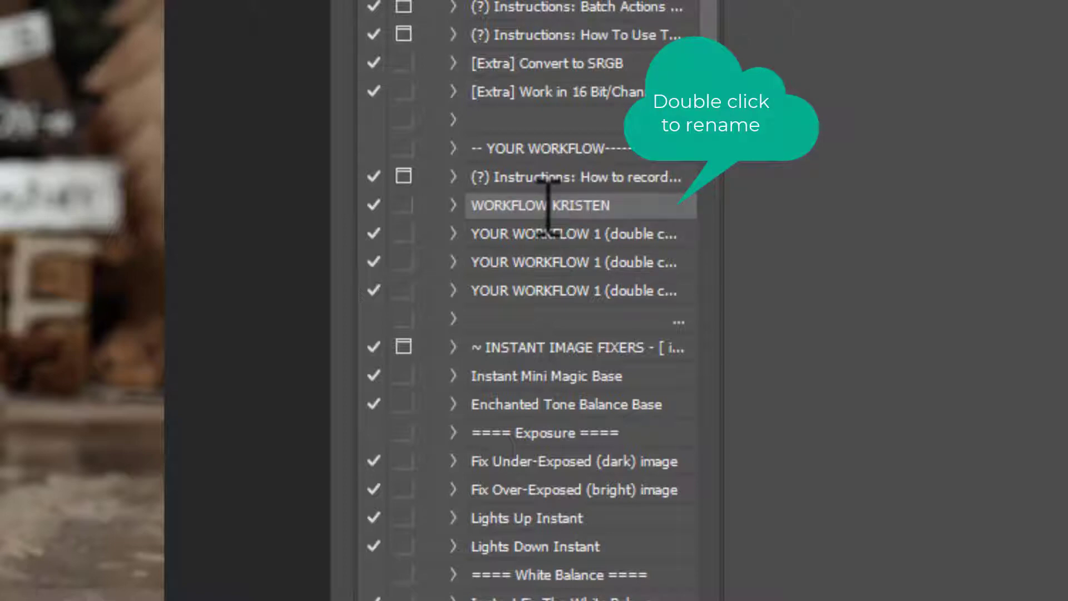
{"action": "double_click", "coordinate": [550, 207]}
{"action": "type", "text": "M"}
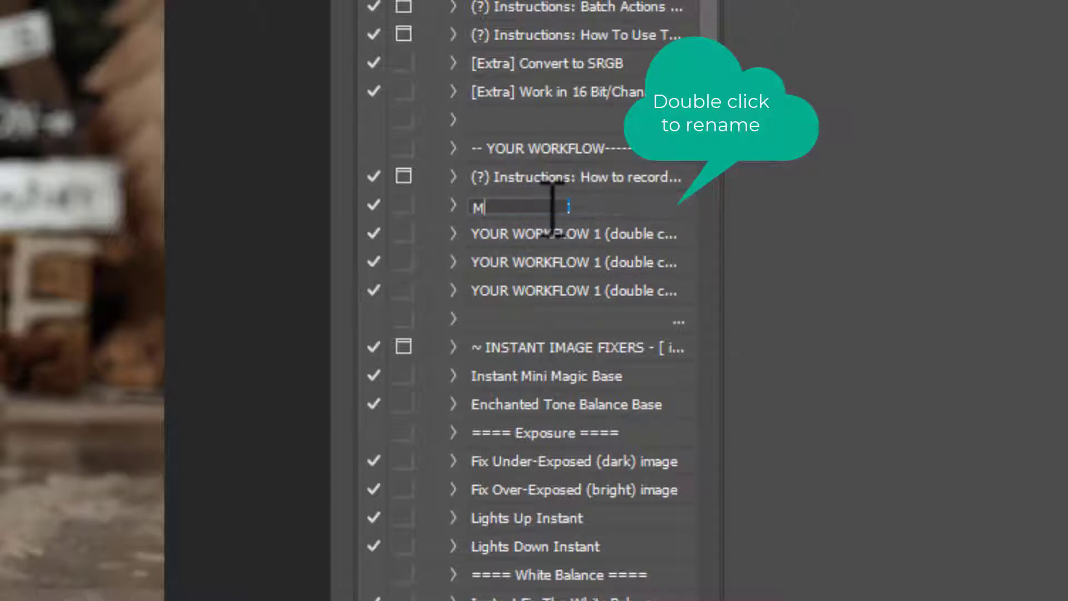
{"action": "type", "text": "y Cake Smash Workflow"}
{"action": "key", "text": "Return"}
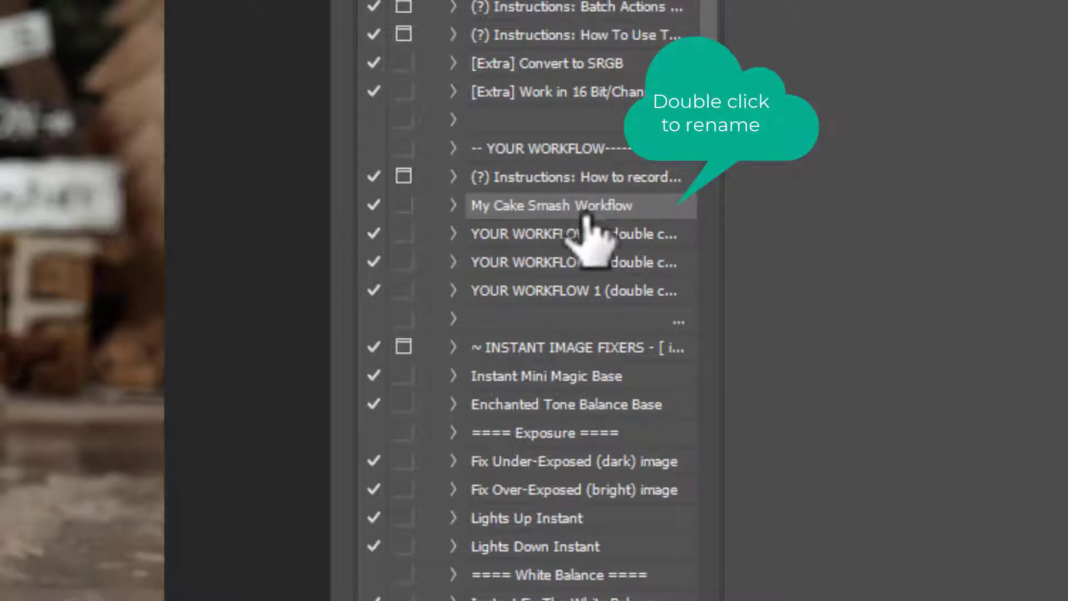
Append the photographer's name to the end of the action name
{"action": "double_click", "coordinate": [551, 207]}
{"action": "left_click", "coordinate": [646, 199]}
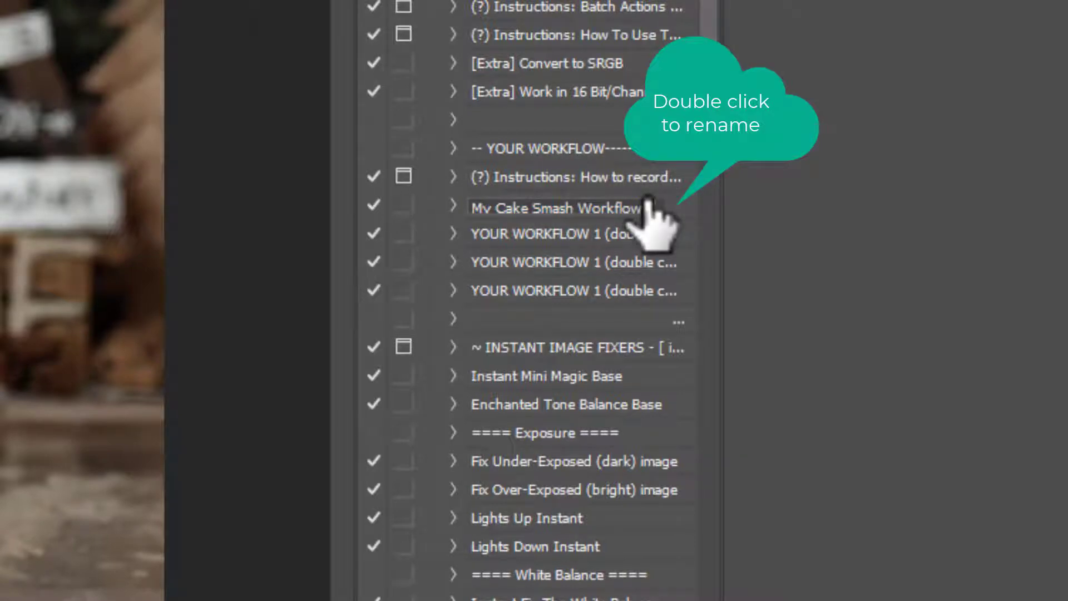
{"action": "type", "text": "iste"}
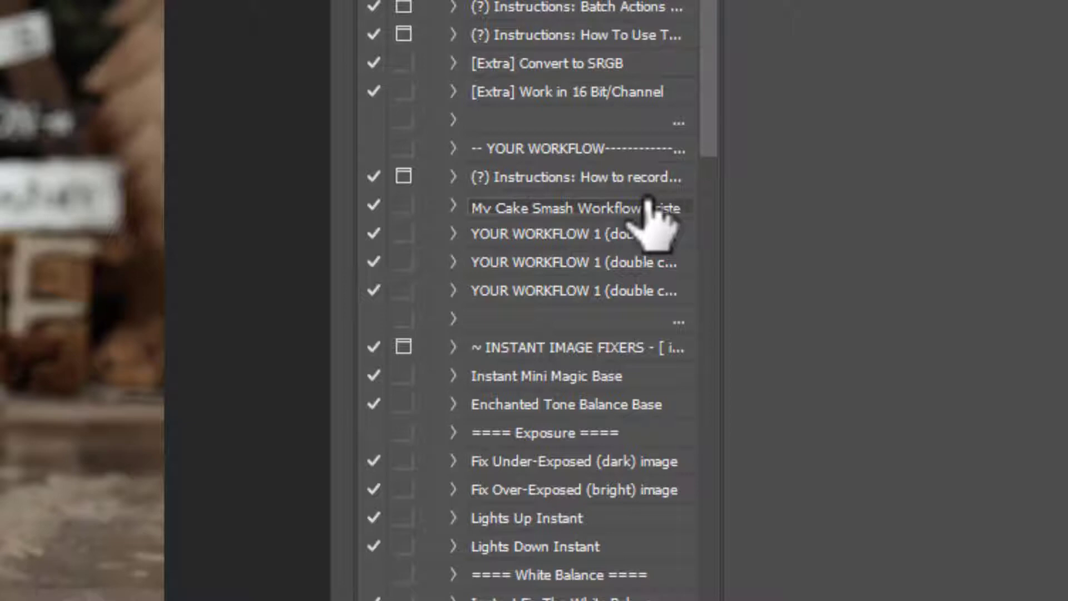
{"action": "key", "text": "Return"}
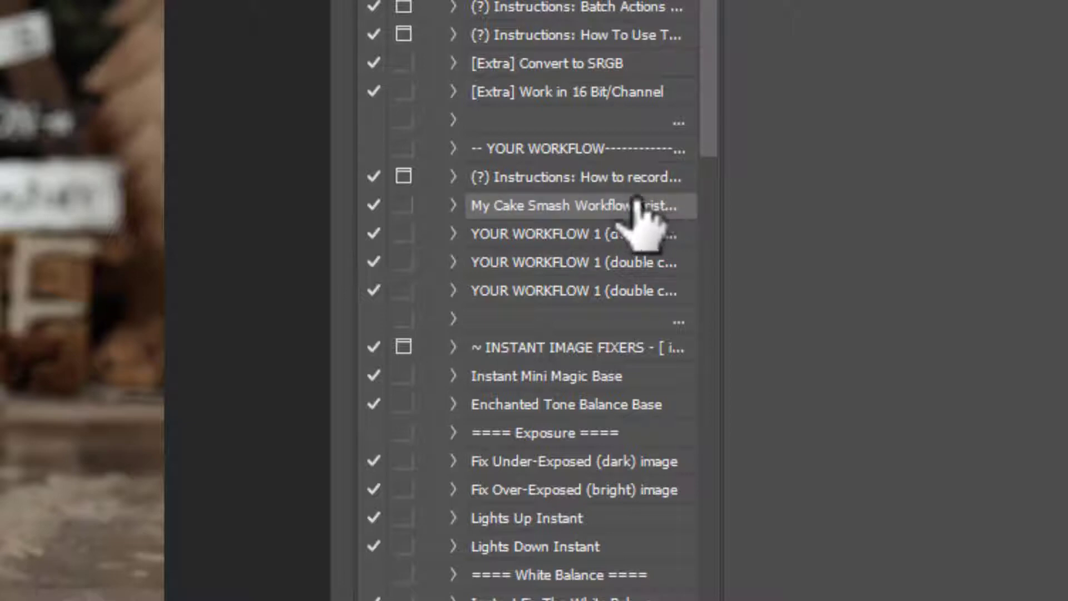
Expand My Cake Smash Workflow and delete its Convert Mode step
{"action": "left_click", "coordinate": [453, 204]}
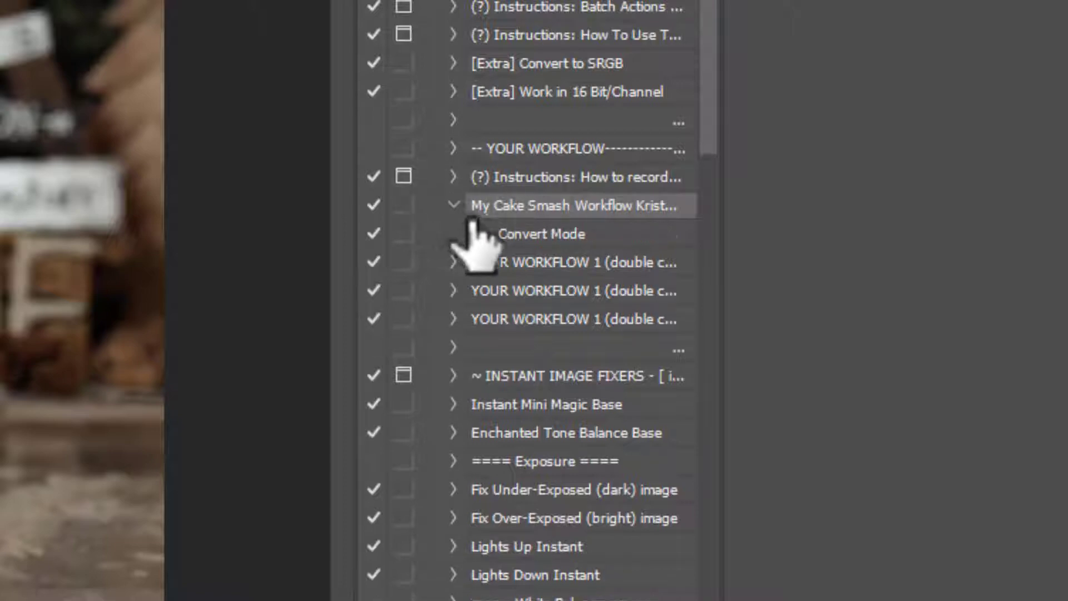
{"action": "key", "text": "Delete"}
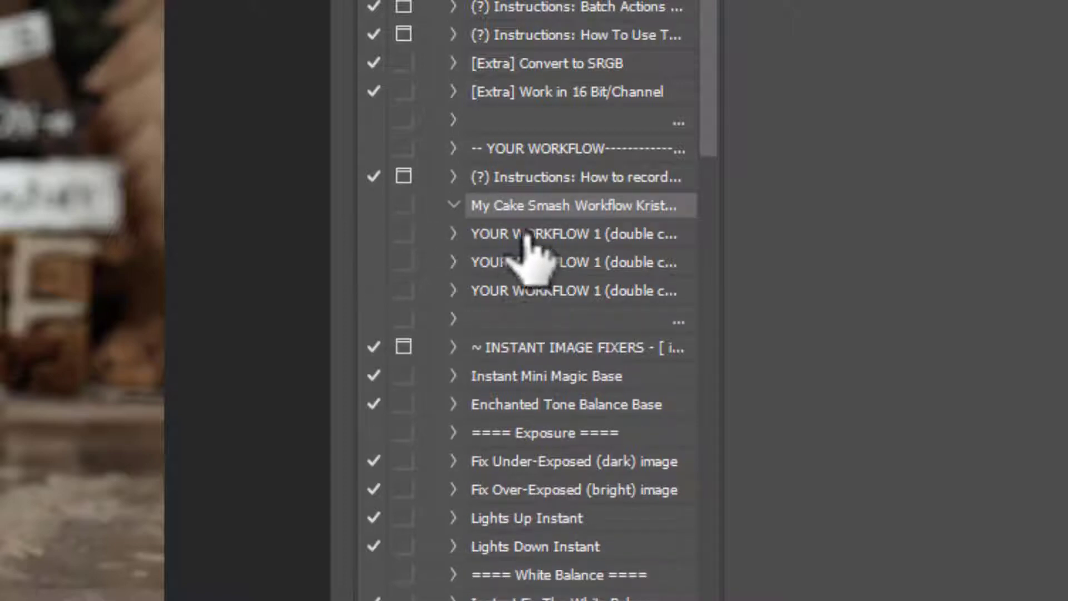
{"action": "left_click", "coordinate": [453, 234]}
Inspect the second YOUR WORKFLOW 1 and Instant Mini Magic Base actions, then reselect My Cake Smash Workflow
{"action": "left_click", "coordinate": [453, 262]}
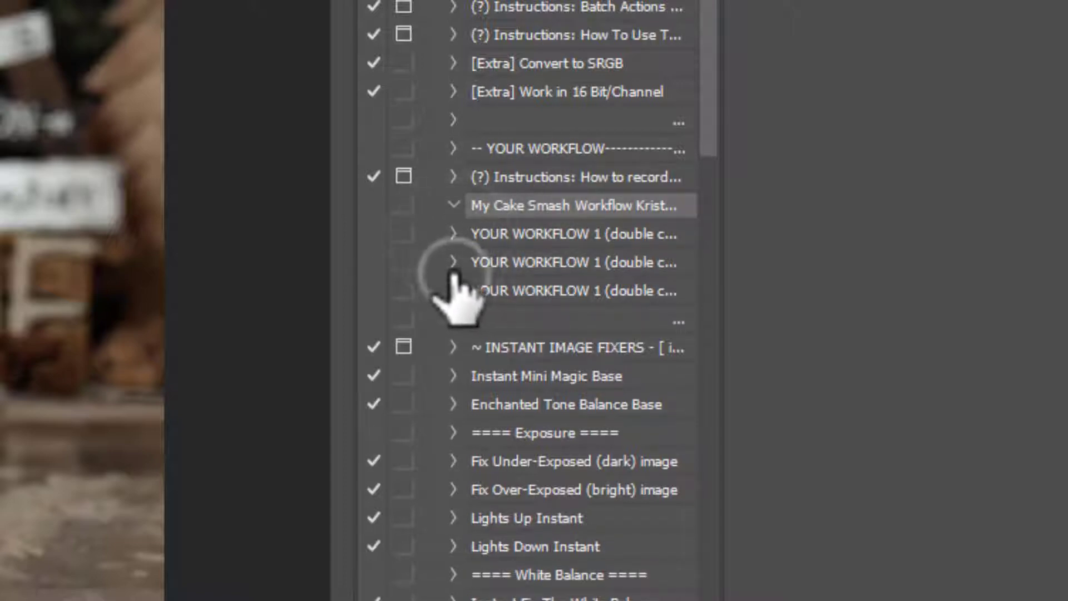
{"action": "left_click", "coordinate": [453, 265]}
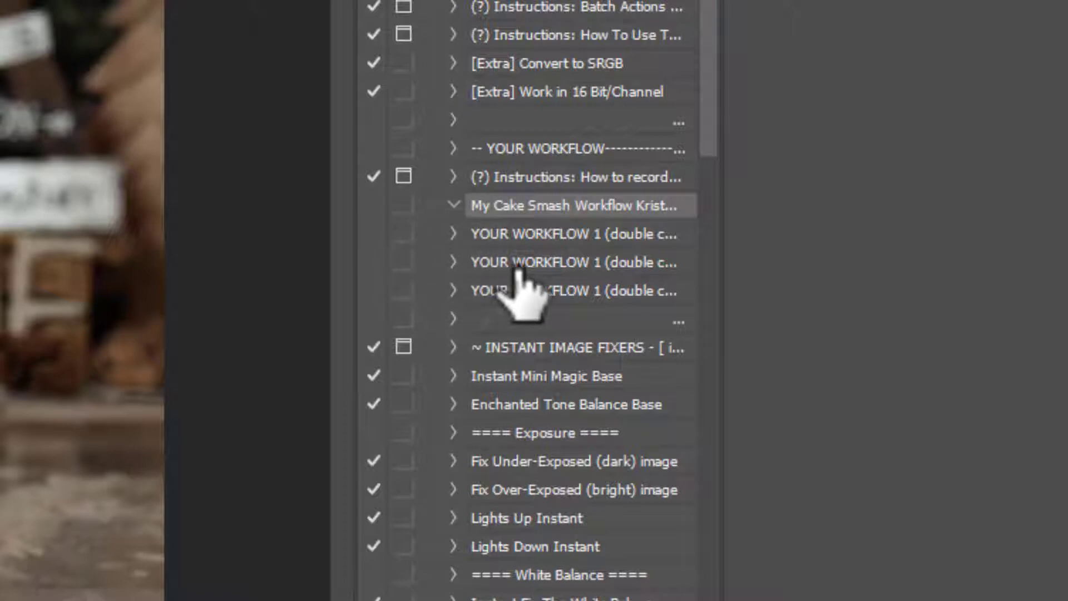
{"action": "left_click", "coordinate": [454, 376]}
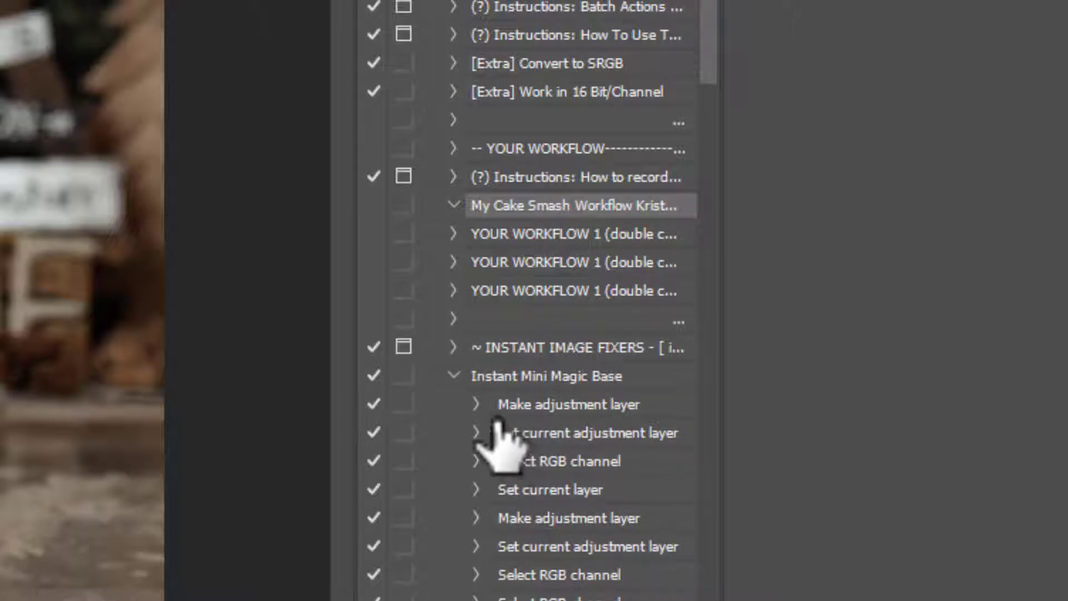
{"action": "left_click", "coordinate": [454, 376]}
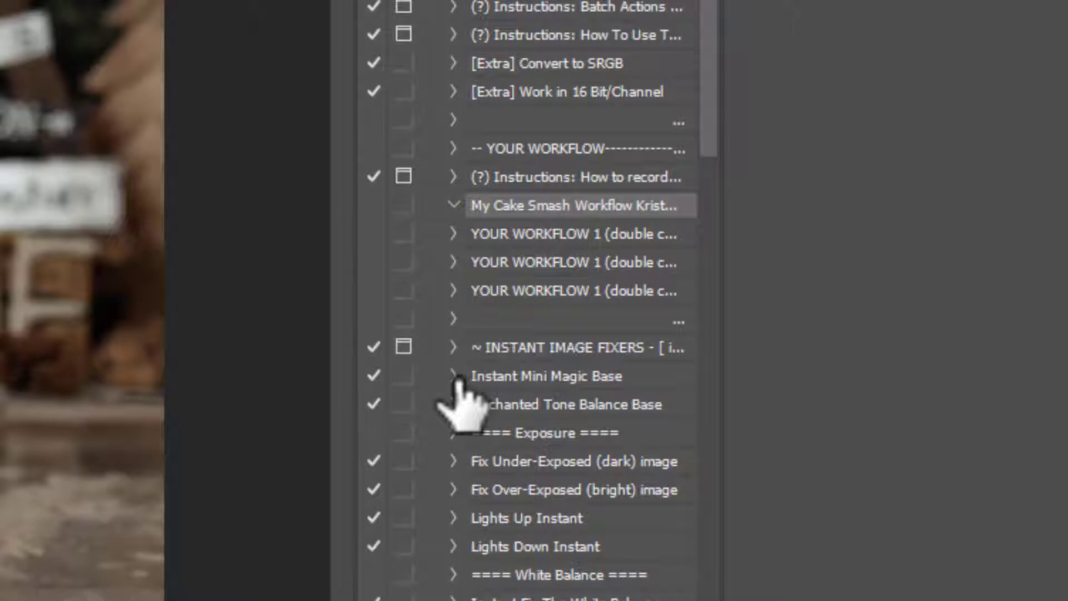
{"action": "left_click", "coordinate": [552, 203]}
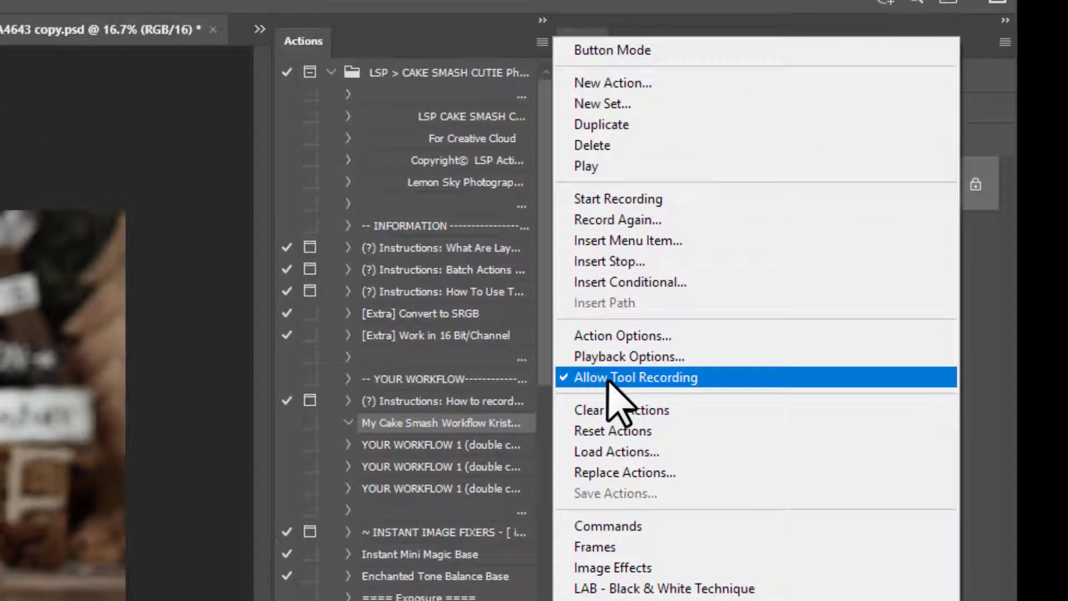
Enable Allow Tool Recording, start recording, and play Instant Mini Magic Base into the workflow
{"action": "left_click", "coordinate": [608, 380]}
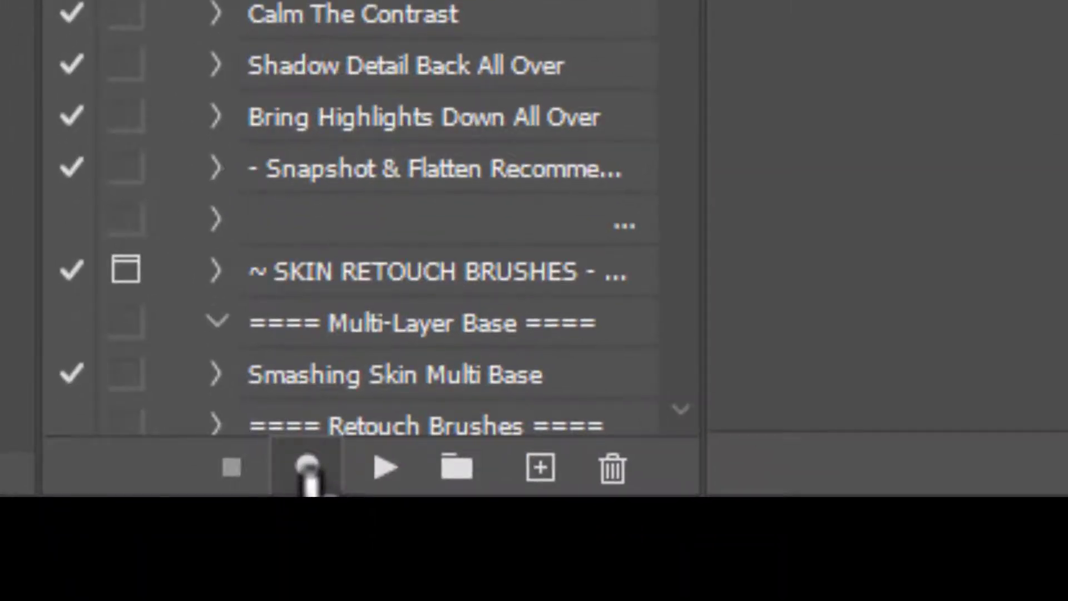
{"action": "left_click", "coordinate": [308, 467]}
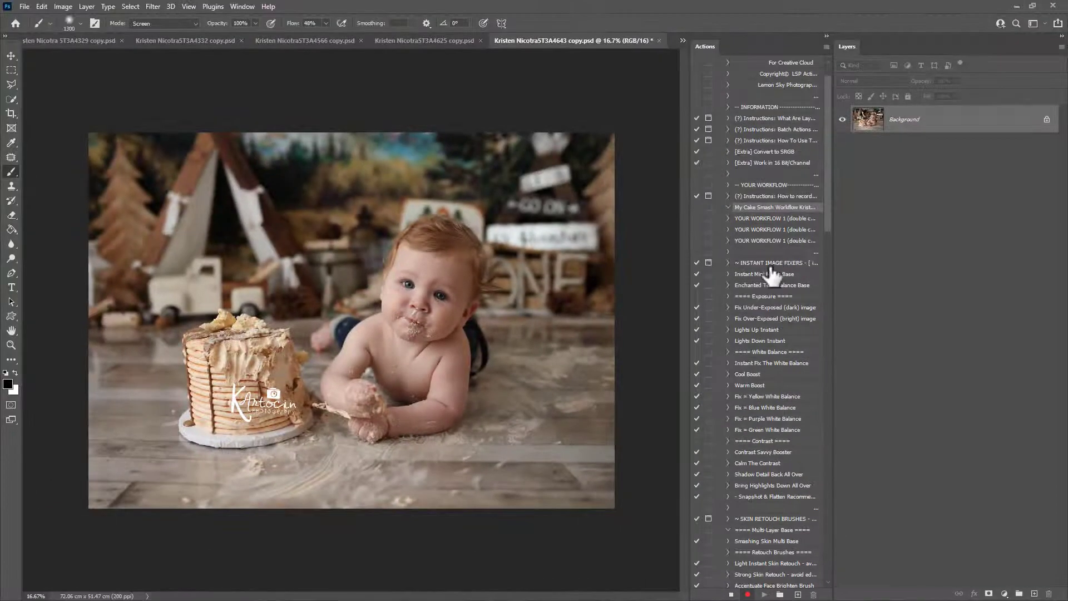
{"action": "left_click", "coordinate": [773, 274]}
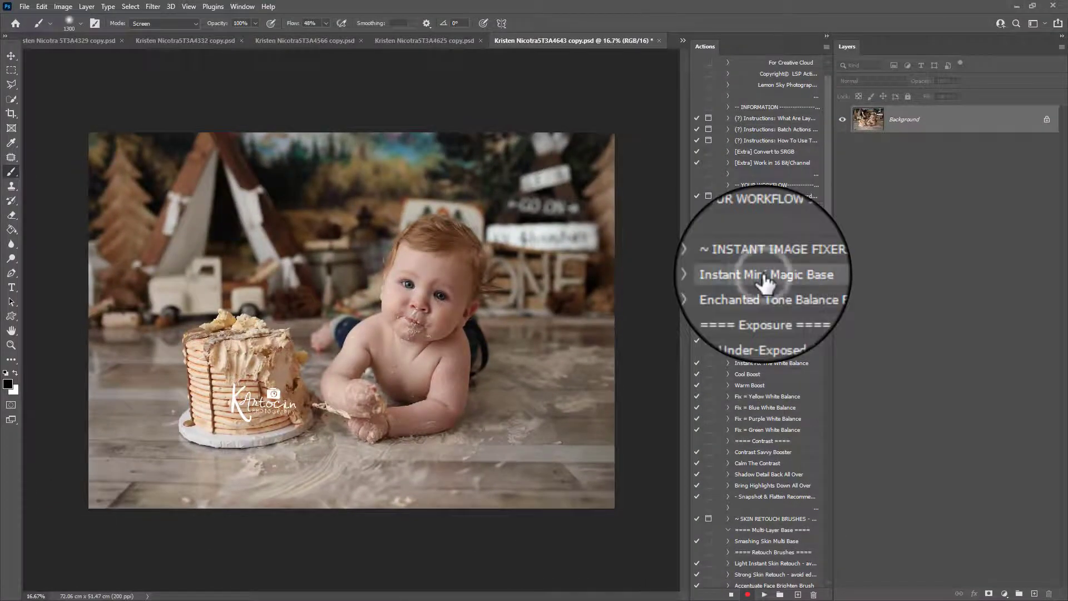
{"action": "left_click", "coordinate": [765, 594]}
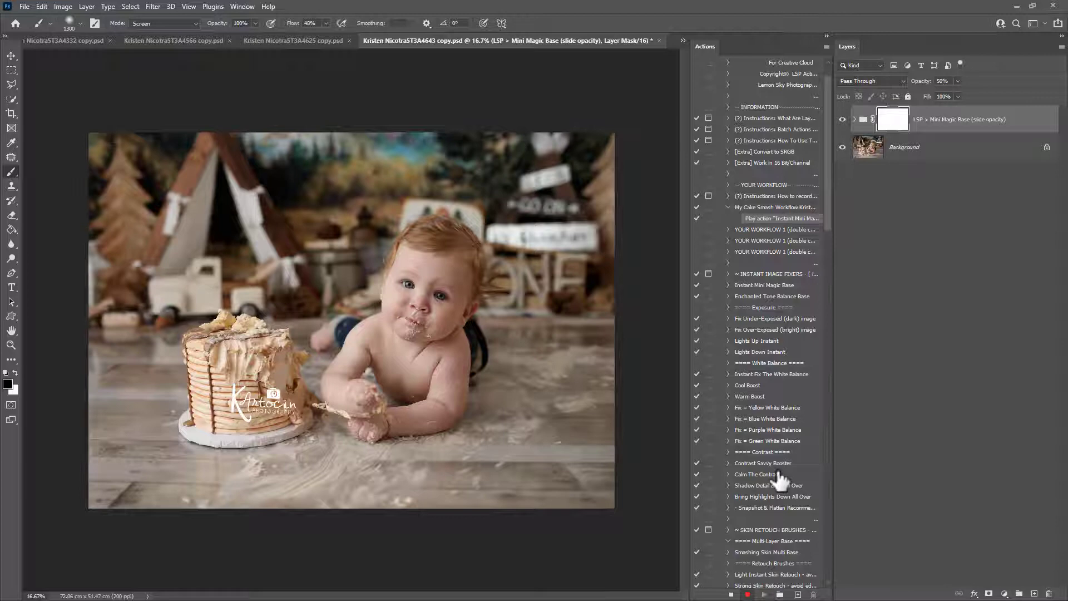
{"action": "left_click", "coordinate": [825, 47]}
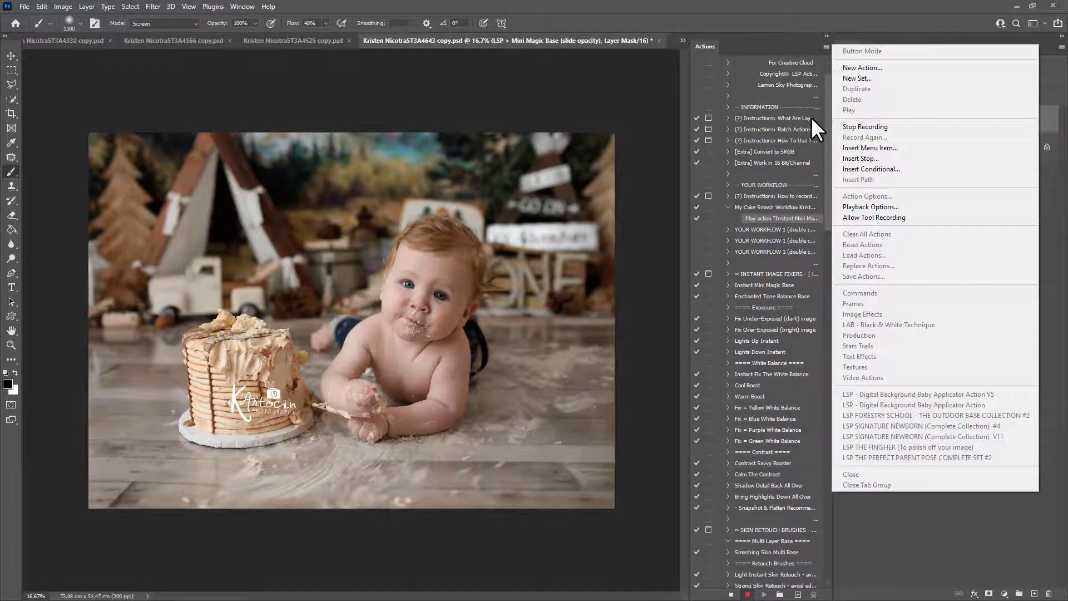
{"action": "left_click", "coordinate": [794, 207]}
{"action": "scroll", "coordinate": [782, 123], "scroll_direction": "up", "scroll_amount": 1}
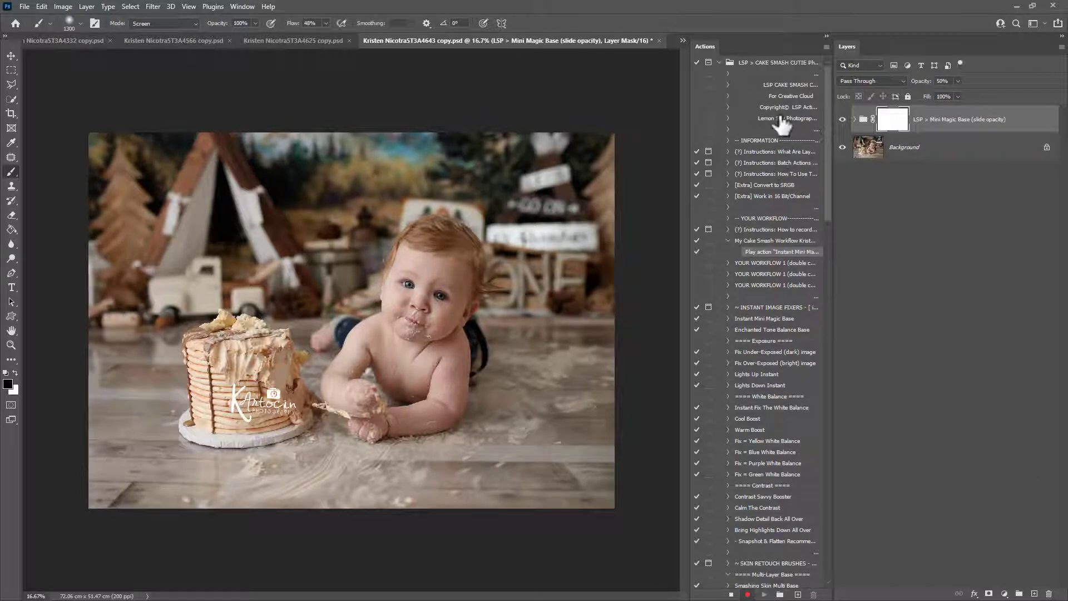
{"action": "left_click", "coordinate": [768, 62]}
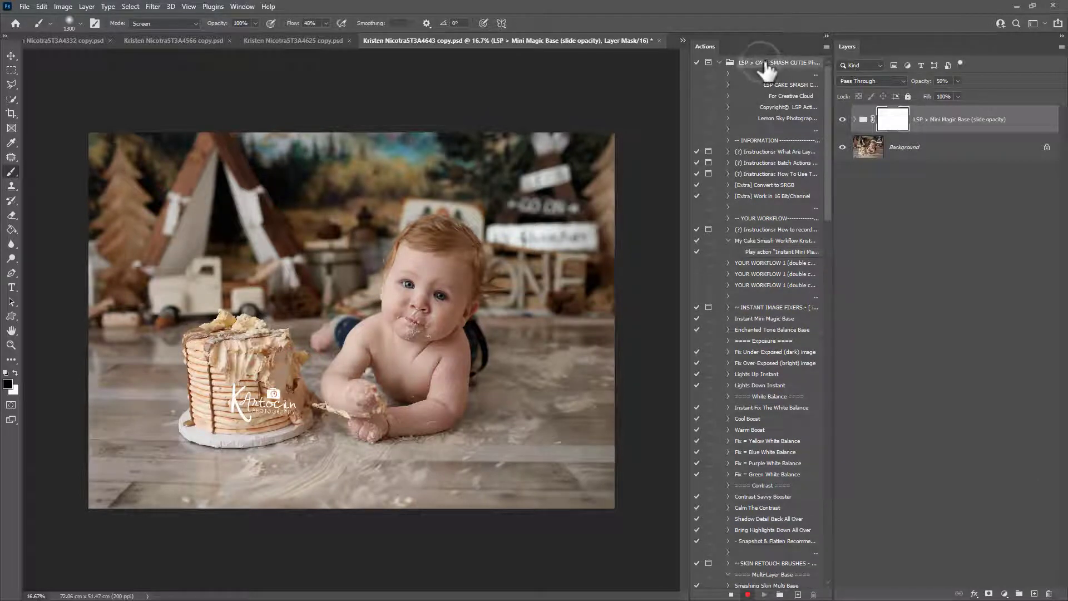
{"action": "left_click", "coordinate": [826, 48]}
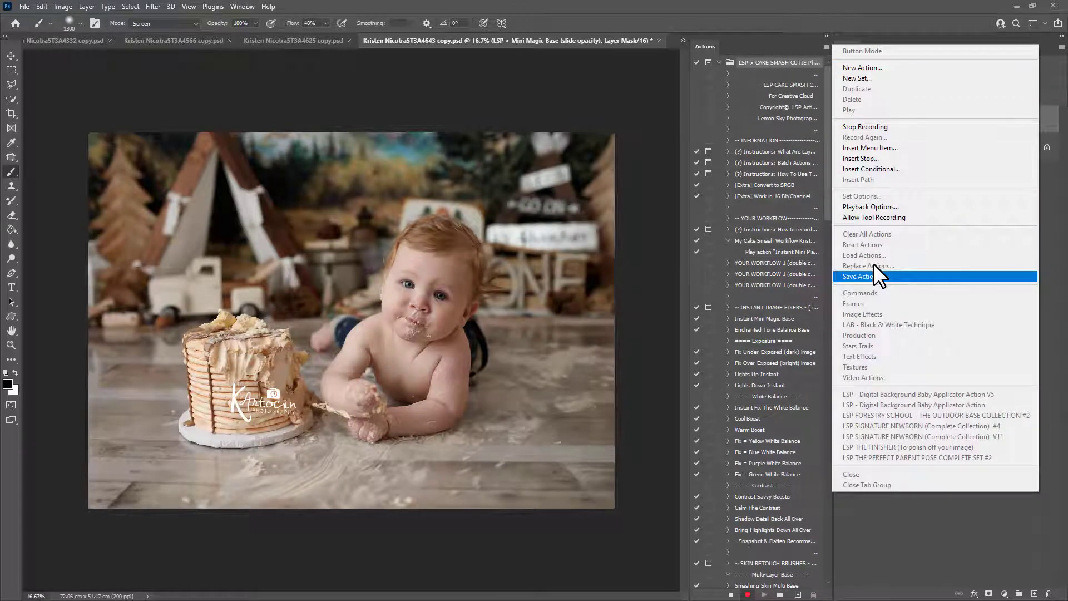
{"action": "left_click", "coordinate": [801, 257]}
{"action": "left_click", "coordinate": [781, 252]}
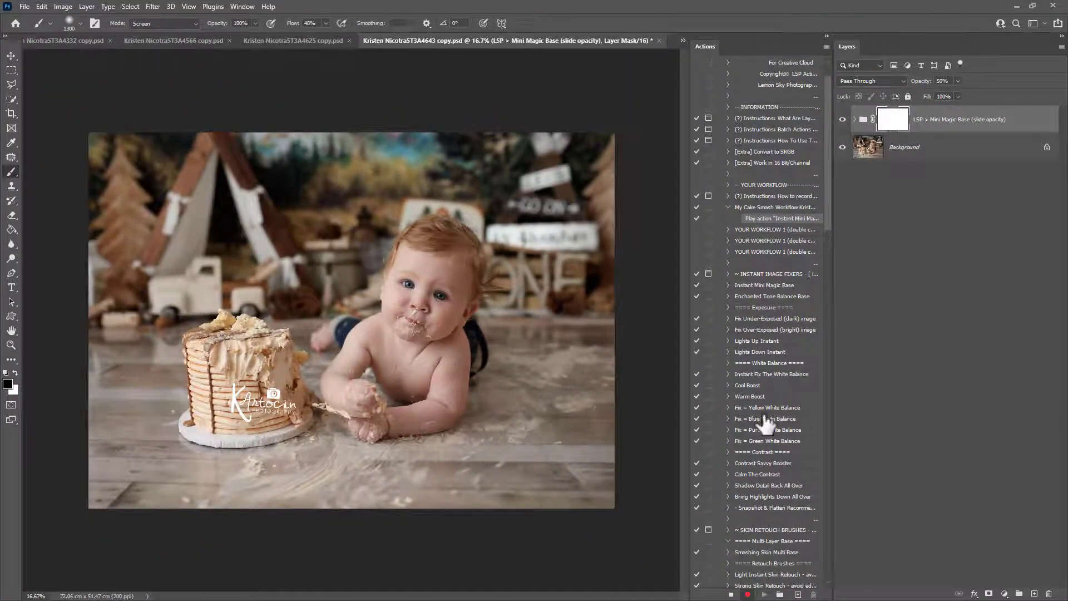
Play Contrast Savvy Booster and Light Instant Skin Retouch into the recording
{"action": "scroll", "coordinate": [767, 395], "scroll_direction": "down", "scroll_amount": 4}
{"action": "scroll", "coordinate": [768, 394], "scroll_direction": "down", "scroll_amount": 3}
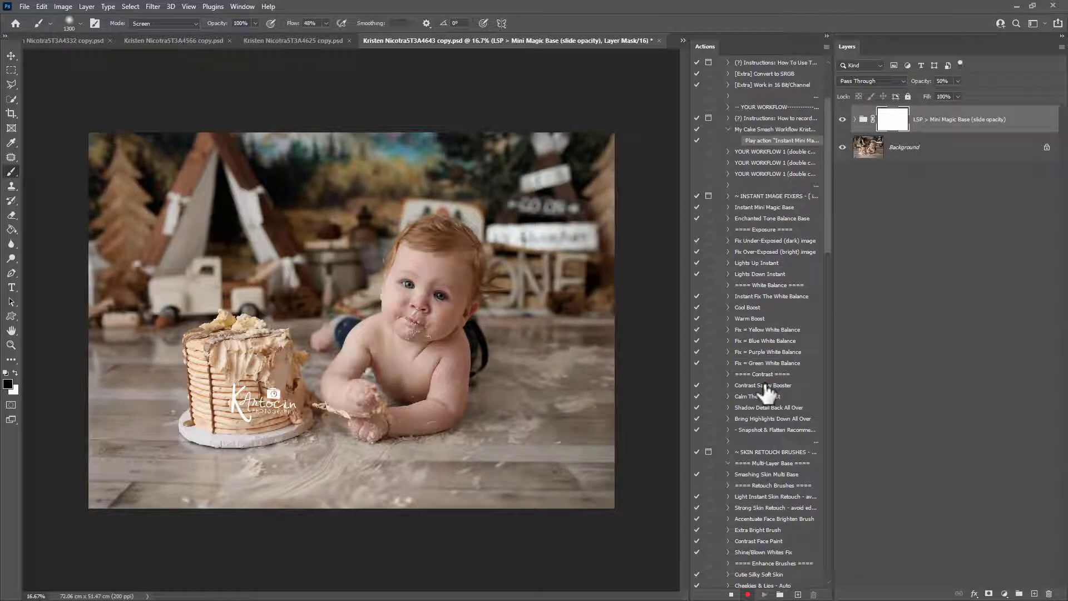
{"action": "left_click", "coordinate": [766, 385]}
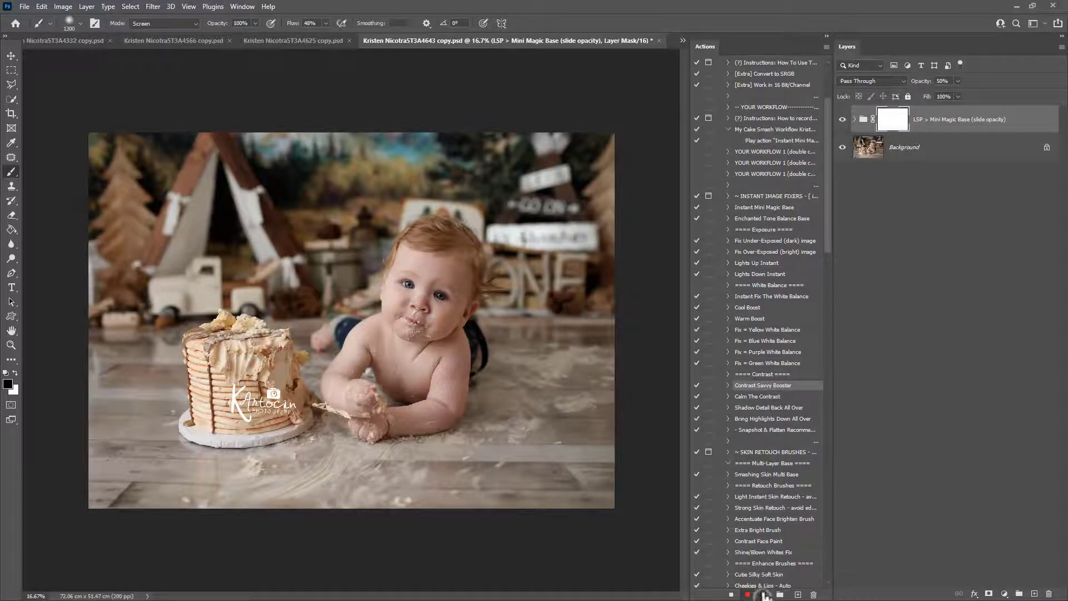
{"action": "left_click", "coordinate": [765, 594]}
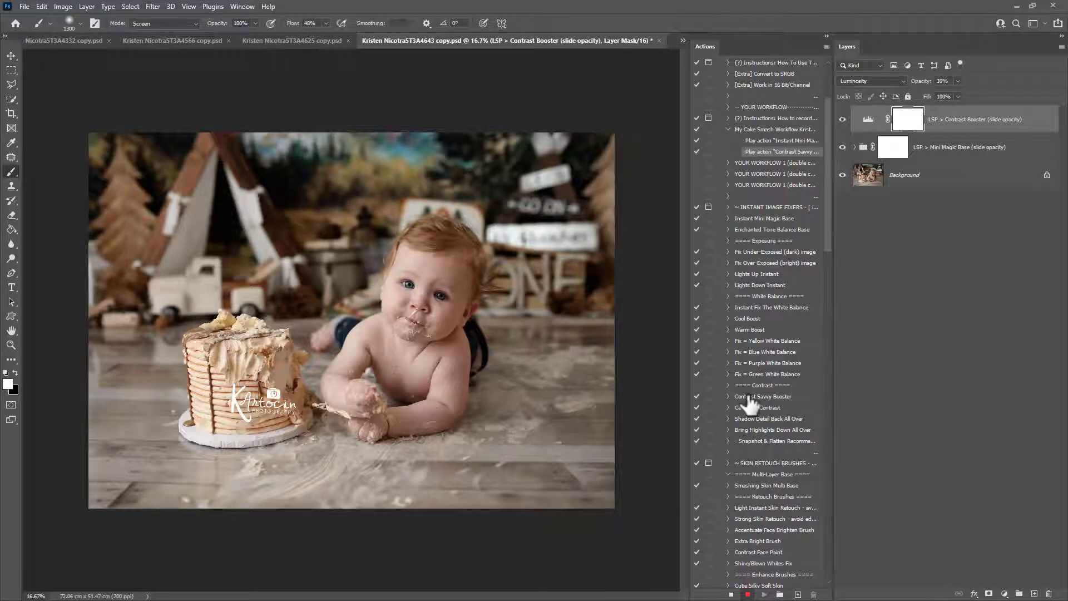
{"action": "scroll", "coordinate": [748, 404], "scroll_direction": "down", "scroll_amount": 2}
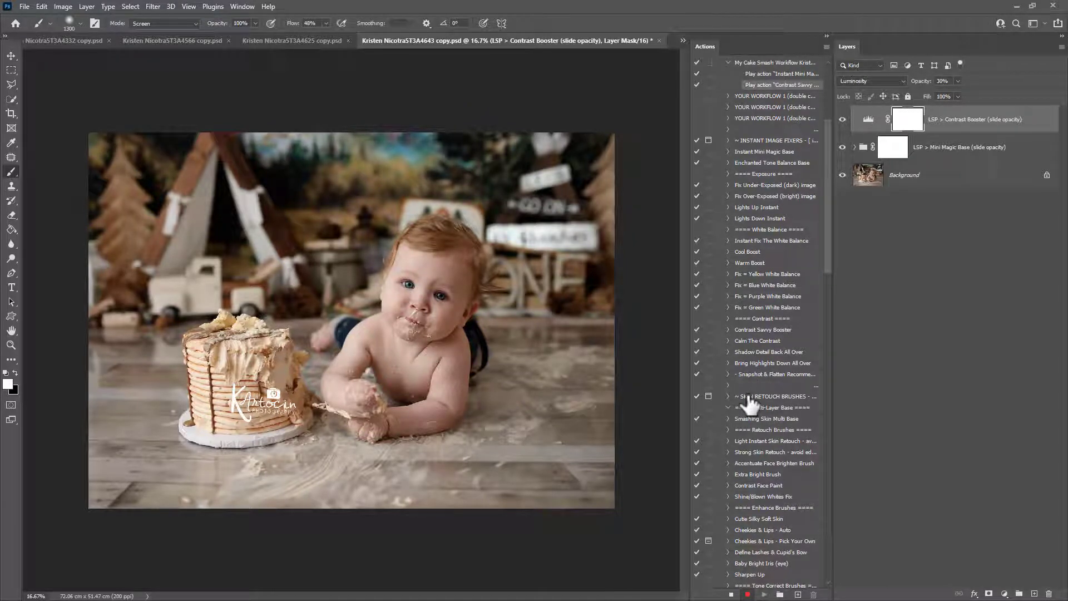
{"action": "scroll", "coordinate": [748, 404], "scroll_direction": "down", "scroll_amount": 5}
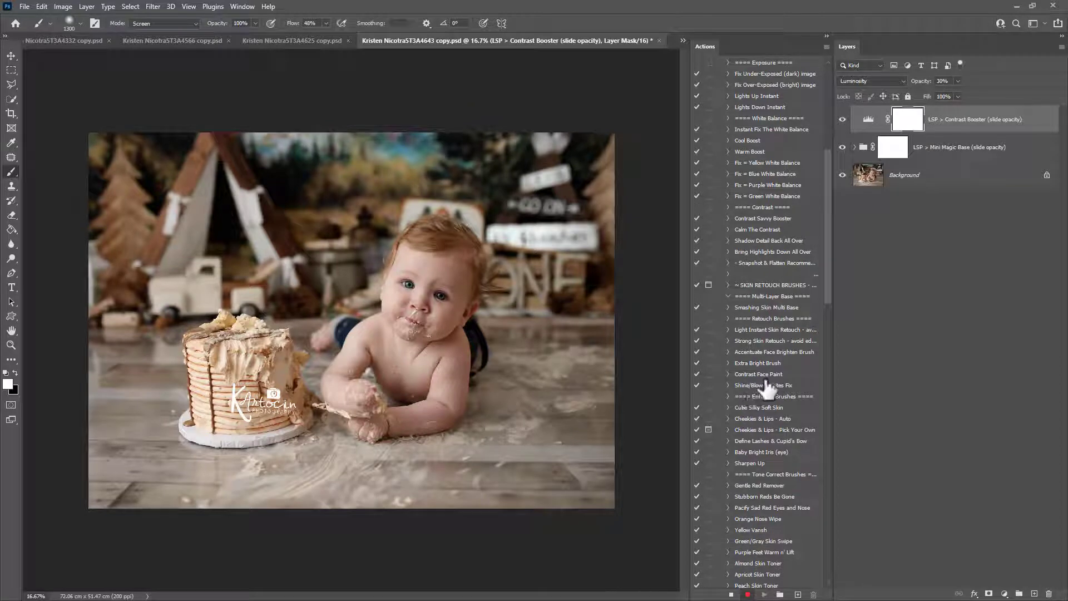
{"action": "left_click", "coordinate": [761, 330]}
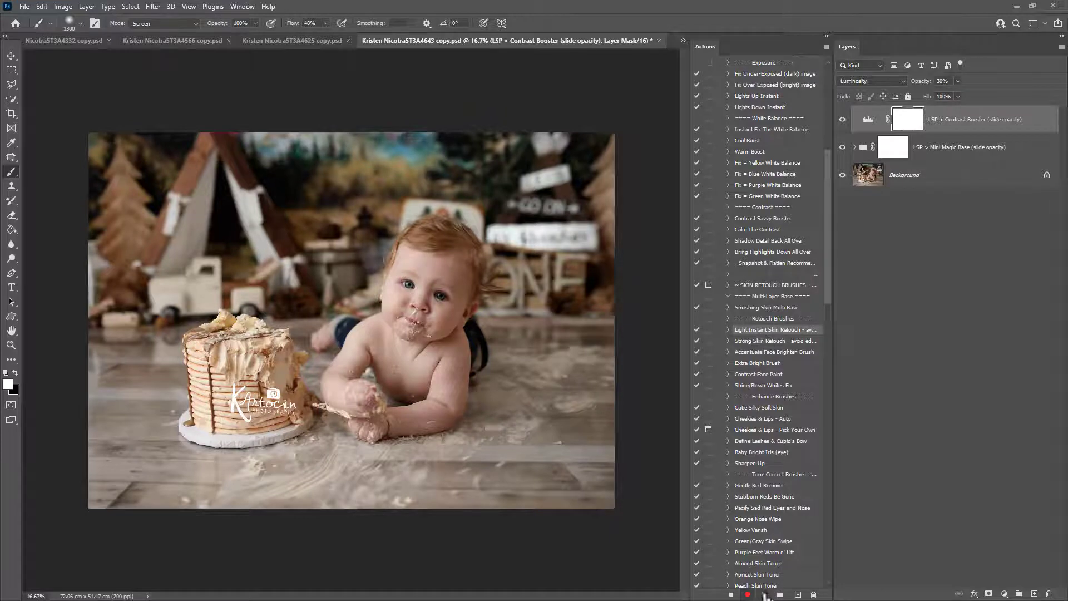
{"action": "left_click", "coordinate": [764, 595]}
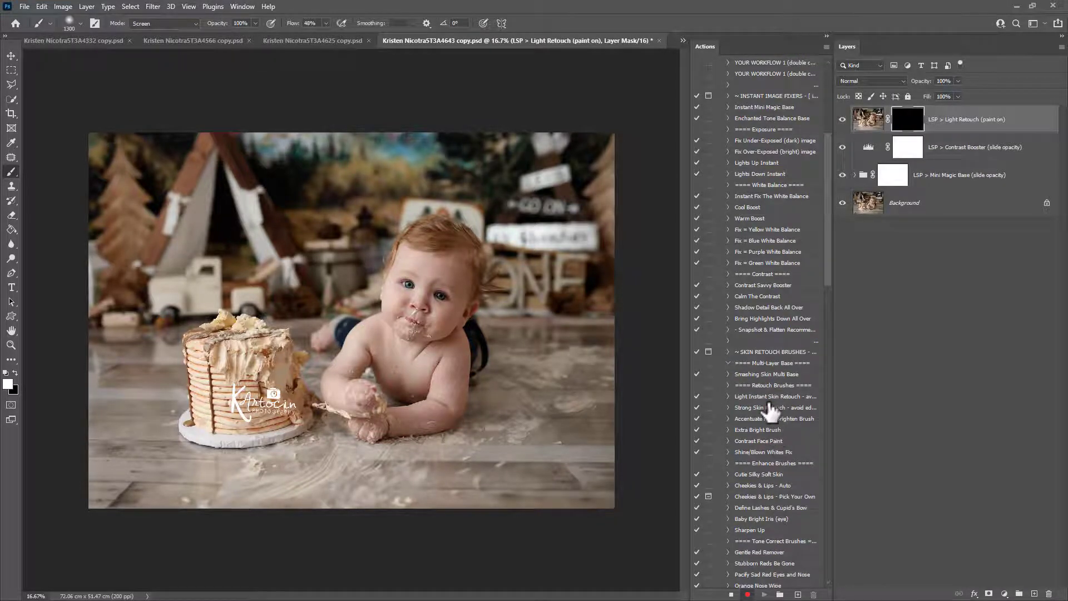
Play Accentuate Face Brighten Brush, Contrast Face Paint and Lil' Portrait Finish into the recording
{"action": "left_click", "coordinate": [761, 418]}
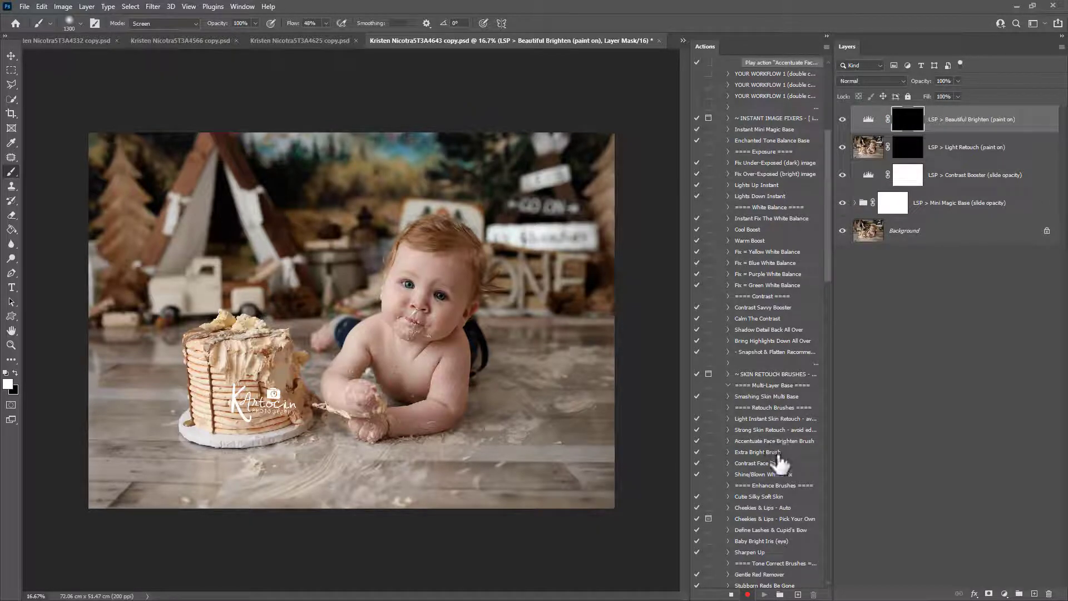
{"action": "left_click", "coordinate": [763, 464]}
{"action": "left_click", "coordinate": [760, 596]}
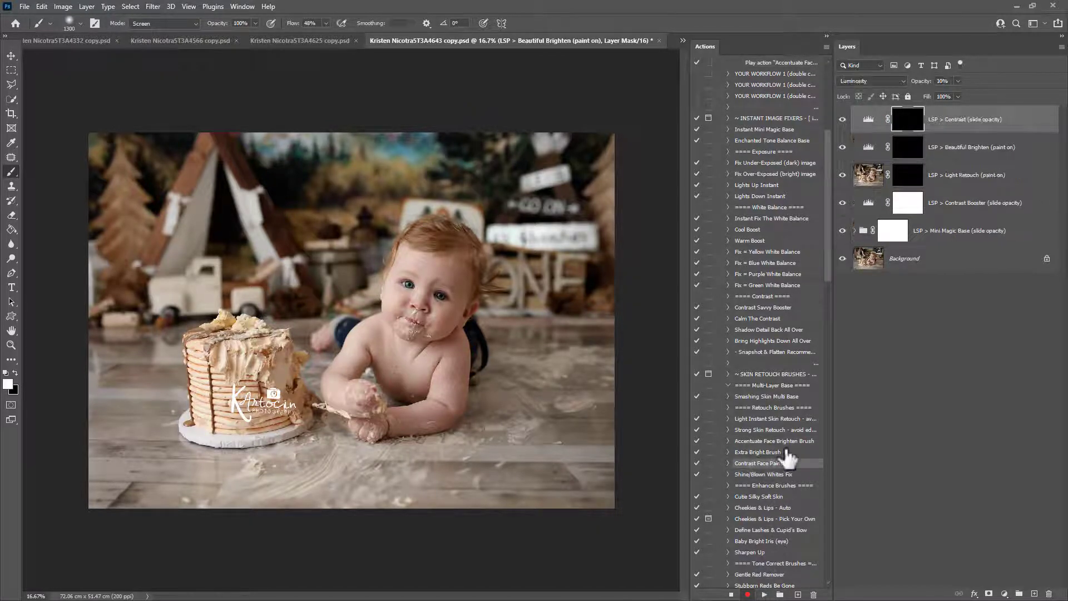
{"action": "left_click_drag", "start_coordinate": [829, 224], "coordinate": [835, 439]}
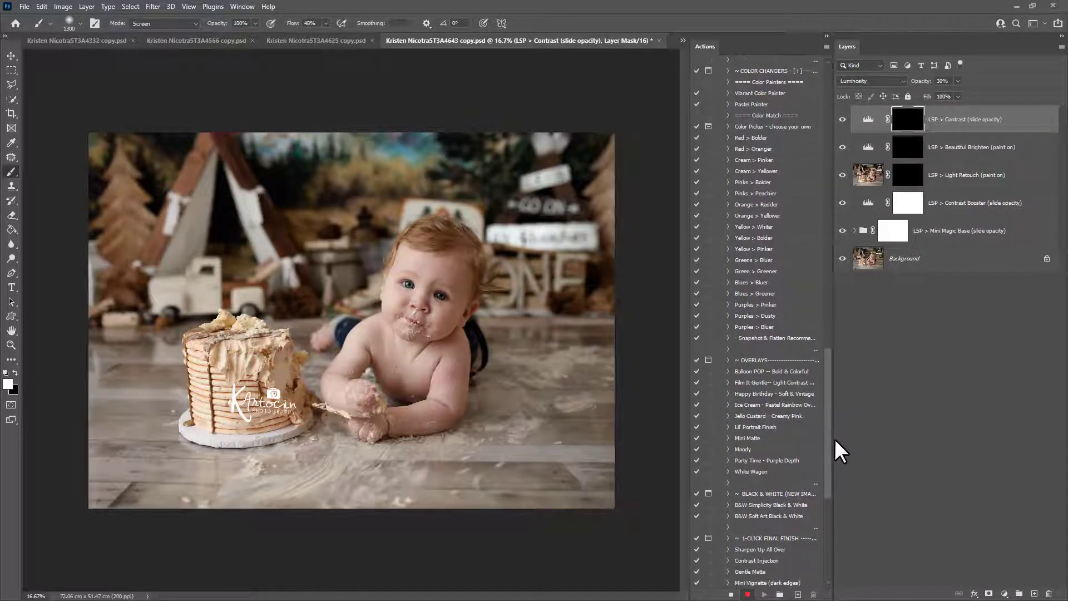
{"action": "left_click", "coordinate": [755, 427]}
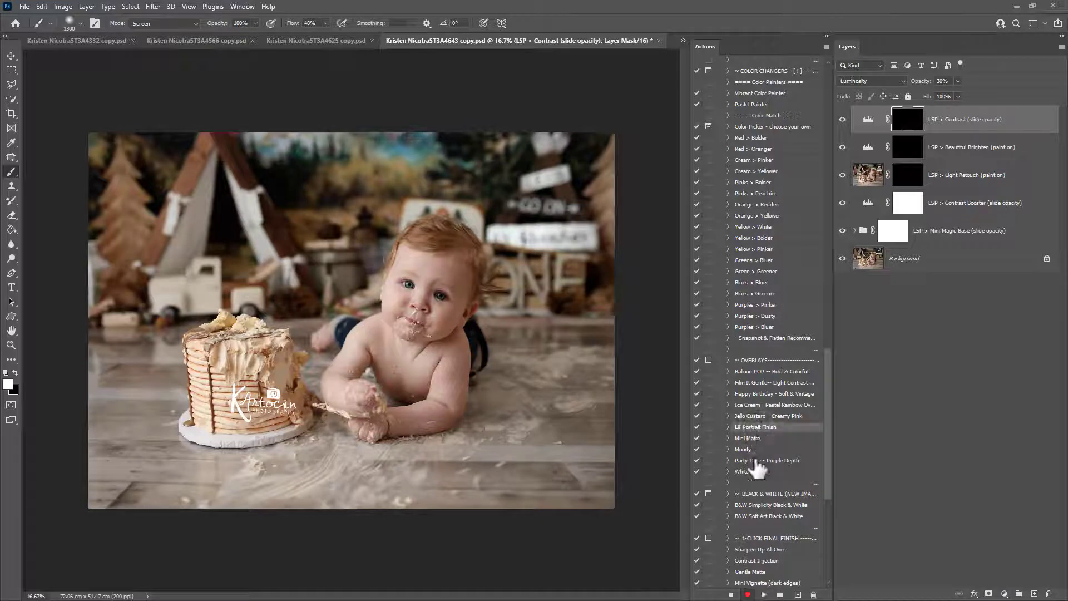
{"action": "left_click", "coordinate": [763, 595]}
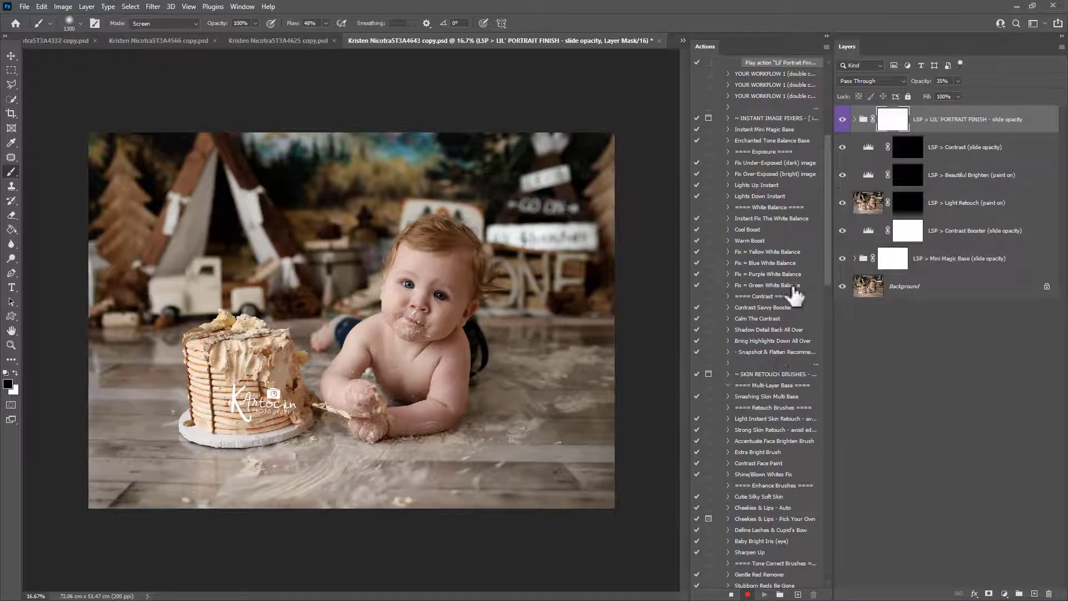
Scroll to the six recorded Play steps and widen the Actions panel to show full names
{"action": "scroll", "coordinate": [795, 295], "scroll_direction": "up", "scroll_amount": 4}
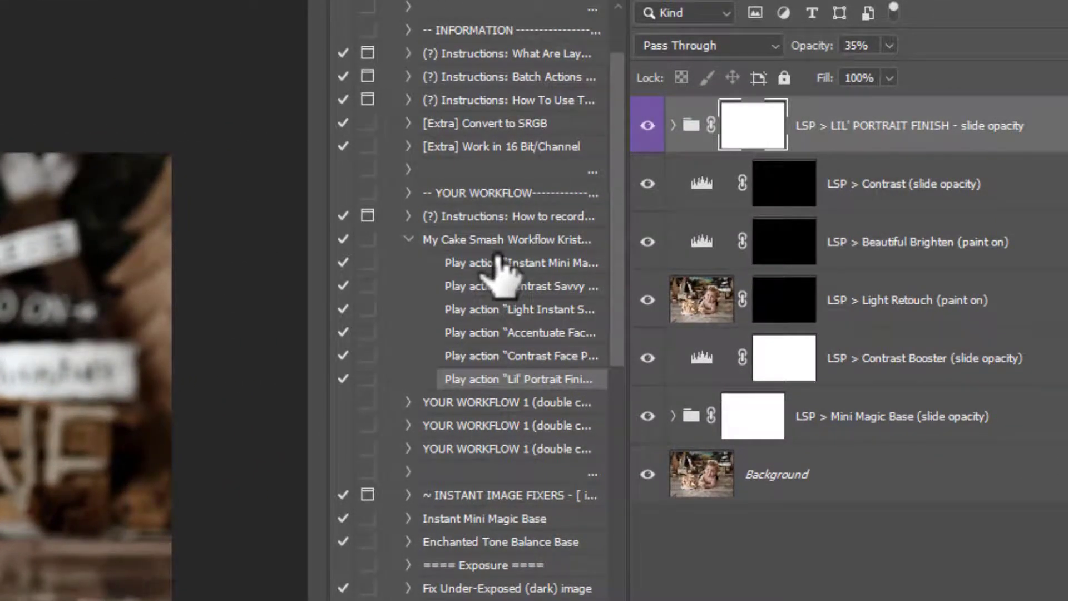
{"action": "left_click_drag", "start_coordinate": [327, 259], "coordinate": [172, 258]}
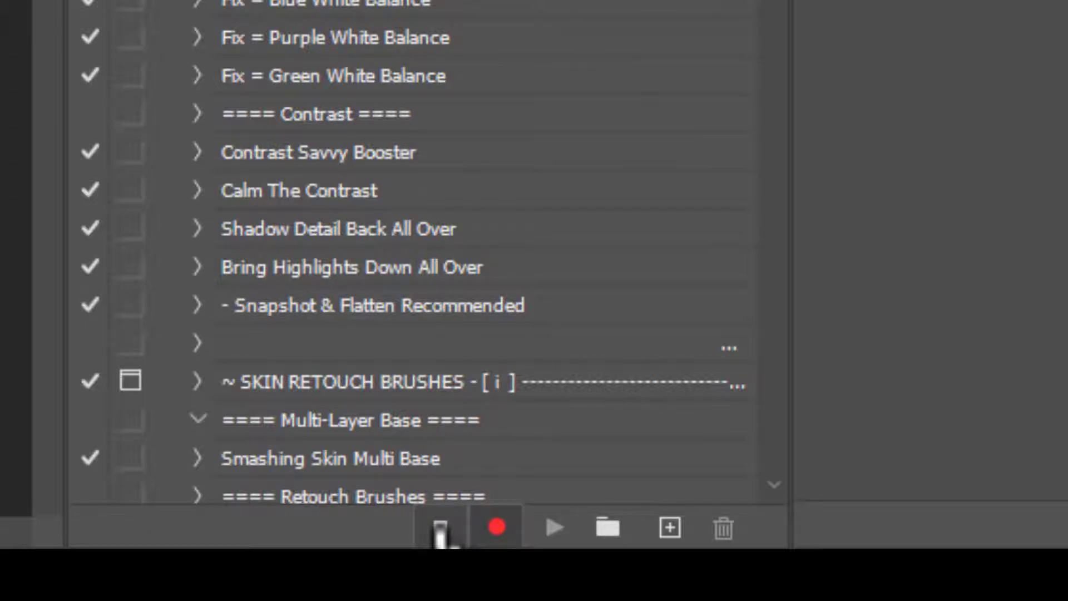
Stop recording, collapse the workflow set and delete the added layers above Background
{"action": "left_click", "coordinate": [440, 531]}
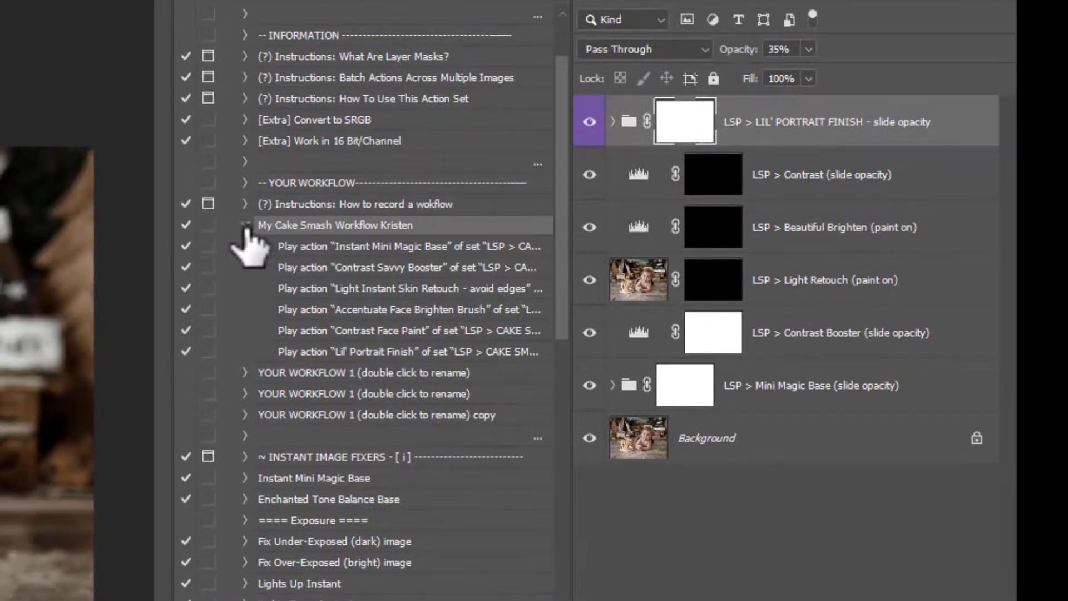
{"action": "left_click", "coordinate": [244, 225]}
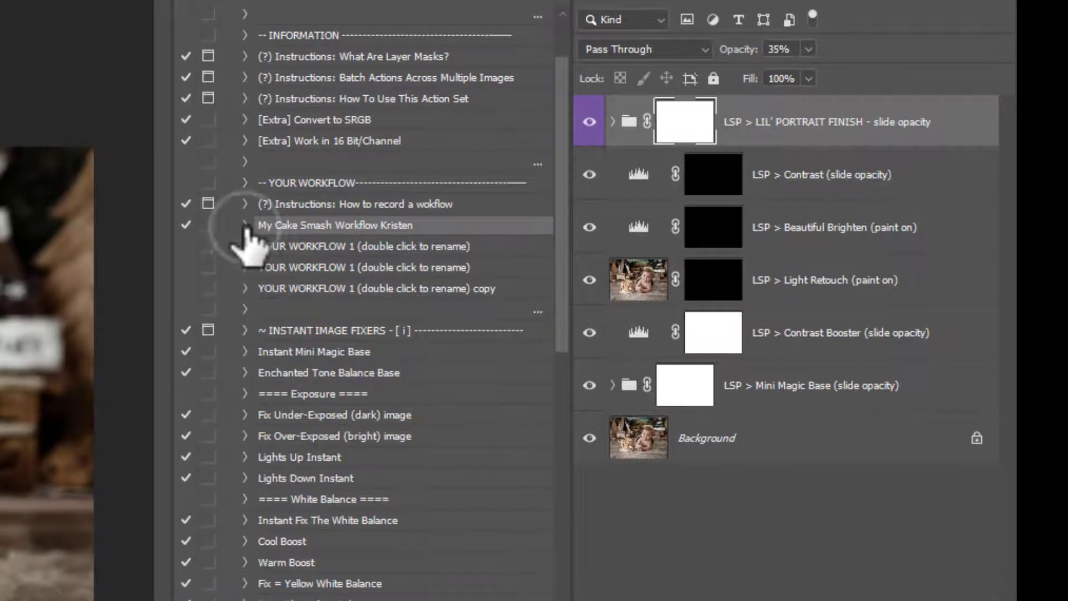
{"action": "left_click", "coordinate": [791, 389], "text": "shift"}
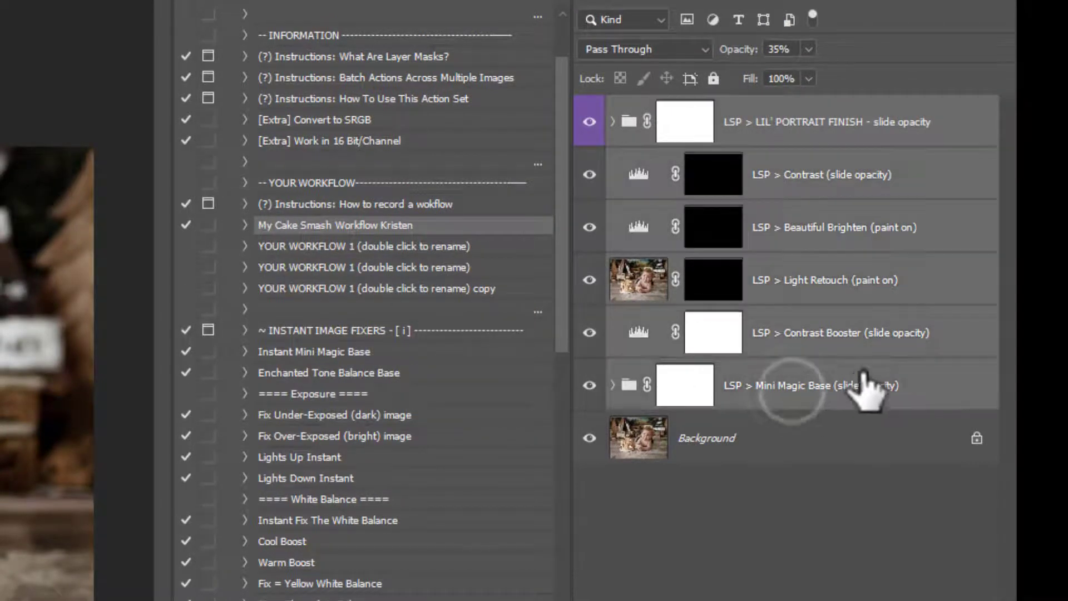
{"action": "left_click_drag", "start_coordinate": [861, 383], "coordinate": [946, 600]}
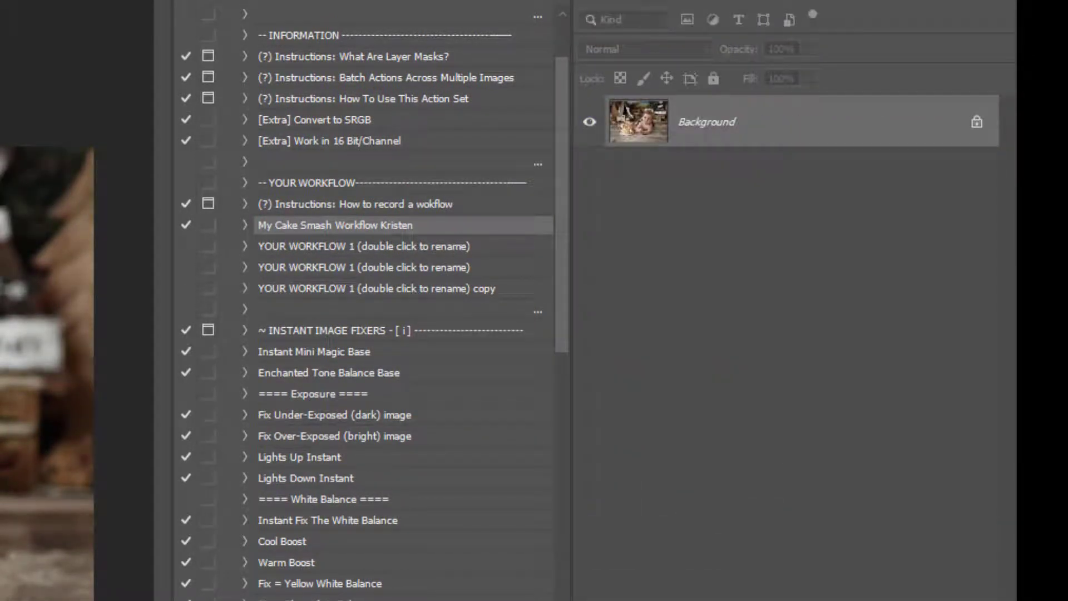
Switch the Actions panel to Button Mode and resize it so button names fit
{"action": "left_click_drag", "start_coordinate": [172, 81], "coordinate": [291, 79]}
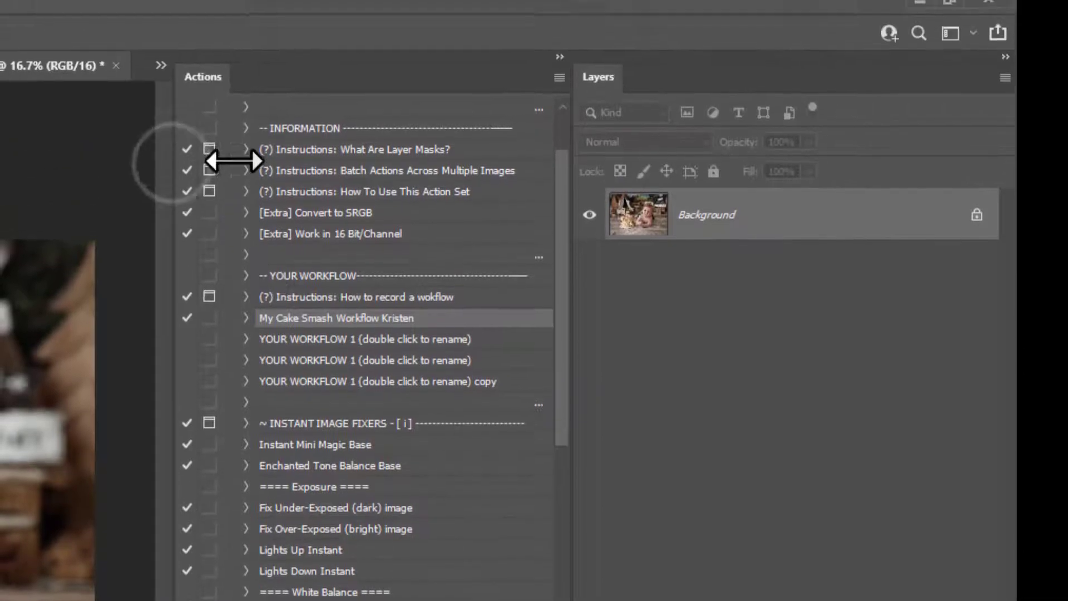
{"action": "left_click_drag", "start_coordinate": [291, 185], "coordinate": [307, 184]}
{"action": "left_click", "coordinate": [560, 89]}
{"action": "left_click", "coordinate": [589, 96]}
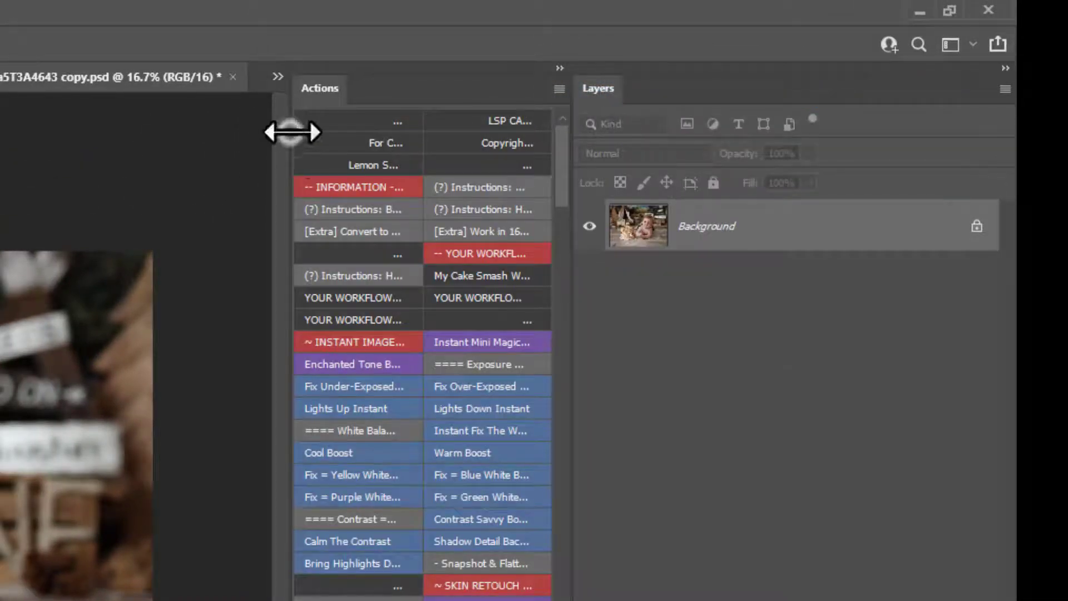
{"action": "left_click_drag", "start_coordinate": [290, 136], "coordinate": [310, 136]}
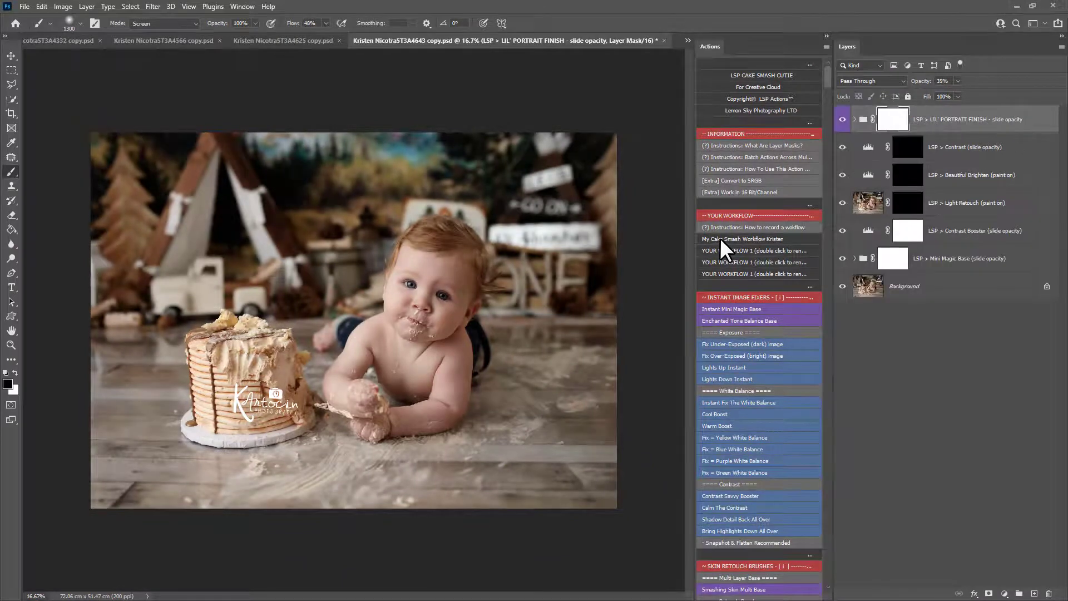
Zoom in and paint the Light Retouch mask onto the baby's cheek in white at brush size 150
{"action": "left_click", "coordinate": [942, 261]}
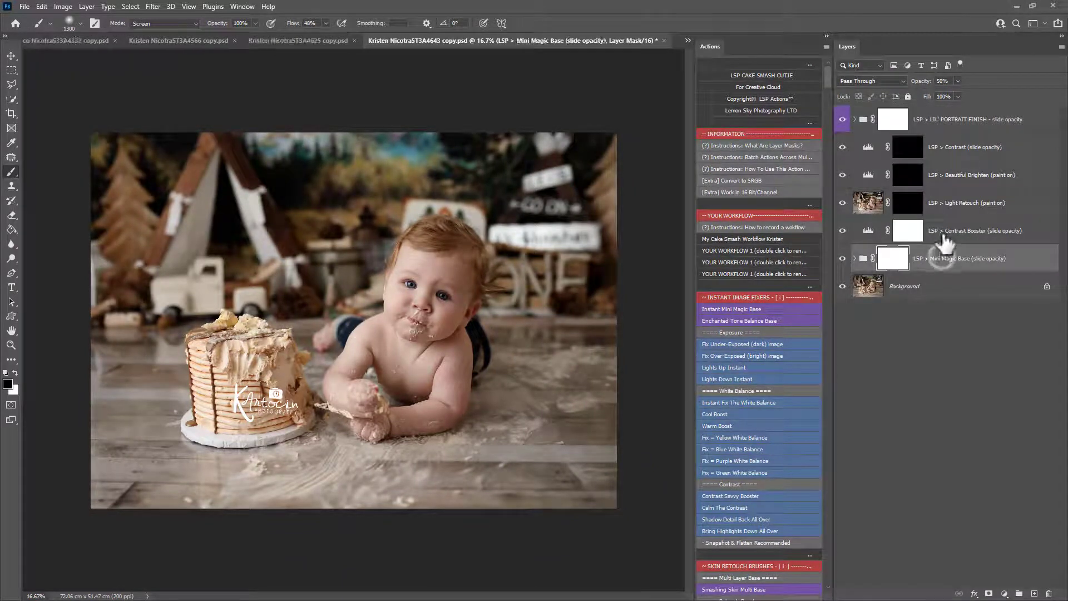
{"action": "left_click", "coordinate": [942, 234]}
{"action": "left_click", "coordinate": [933, 208]}
{"action": "left_click", "coordinate": [908, 202]}
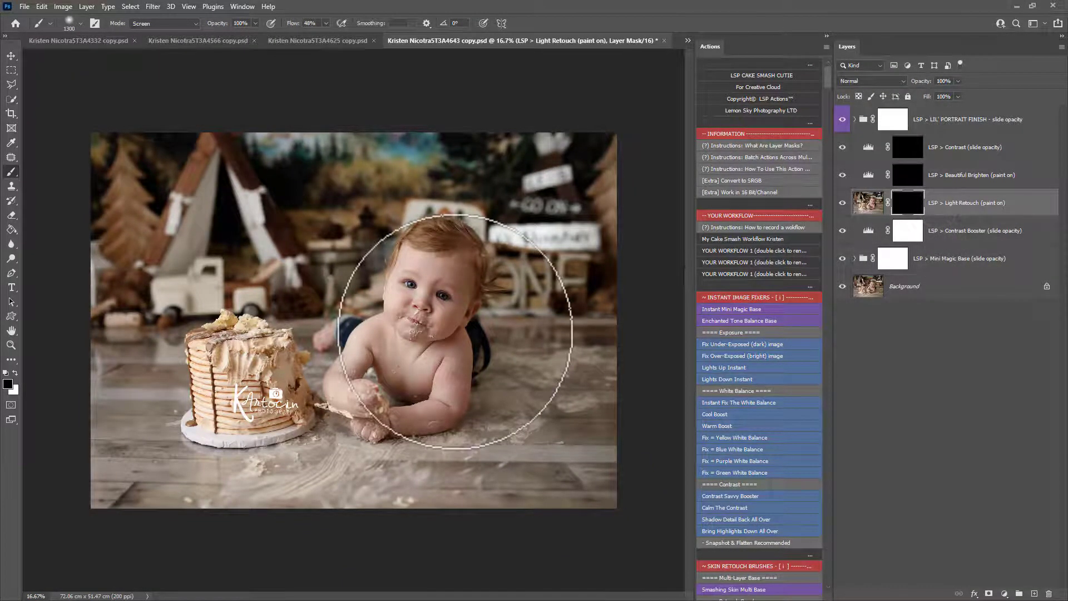
{"action": "key", "text": "z"}
{"action": "left_click", "coordinate": [440, 312]}
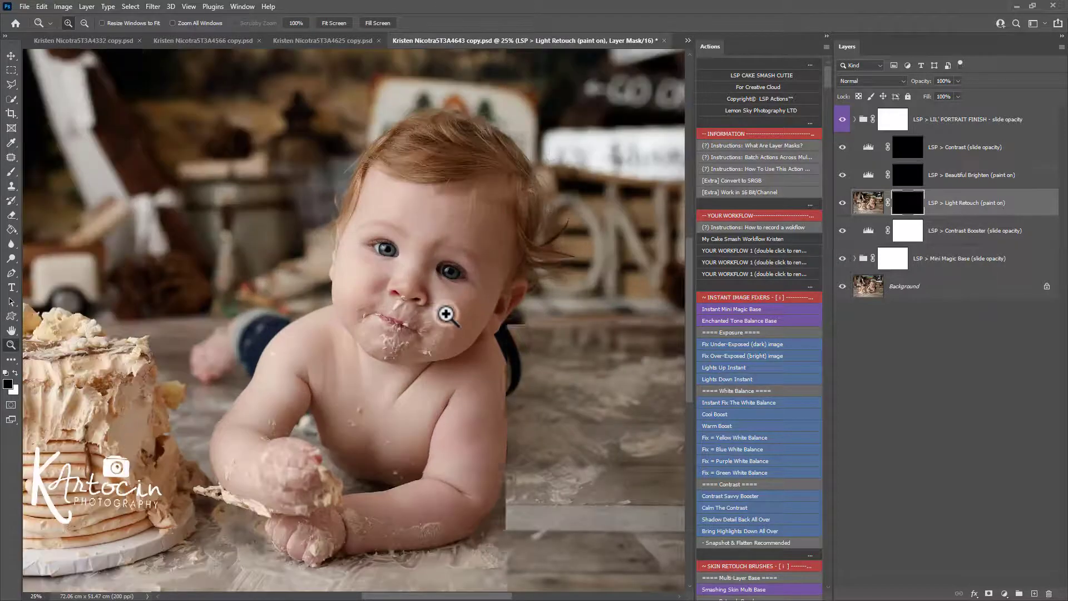
{"action": "key", "text": "b"}
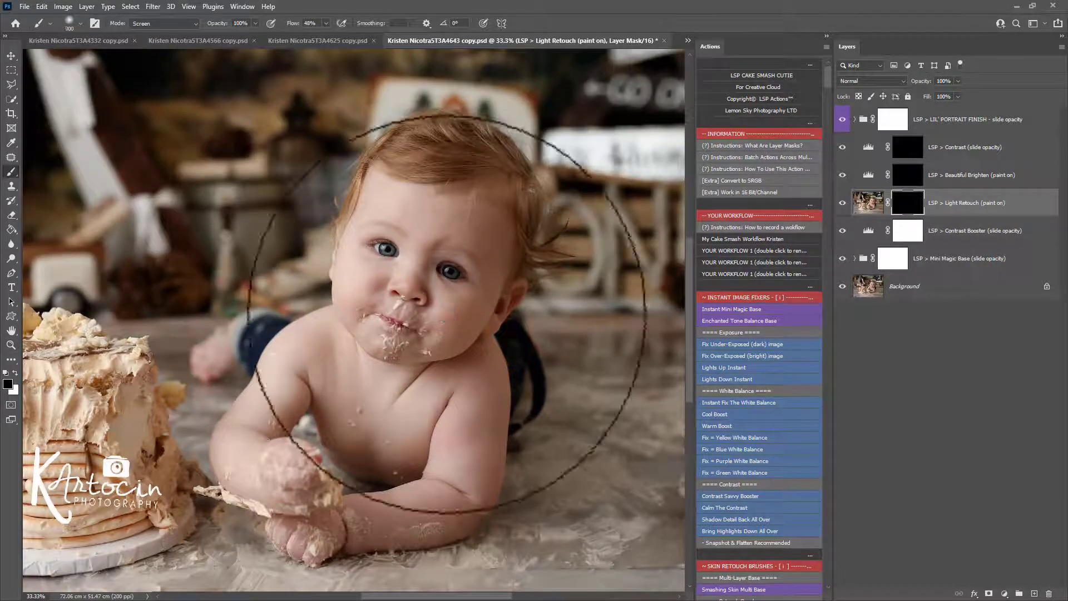
{"action": "key", "text": "bracketleft"}
{"action": "left_click", "coordinate": [15, 373]}
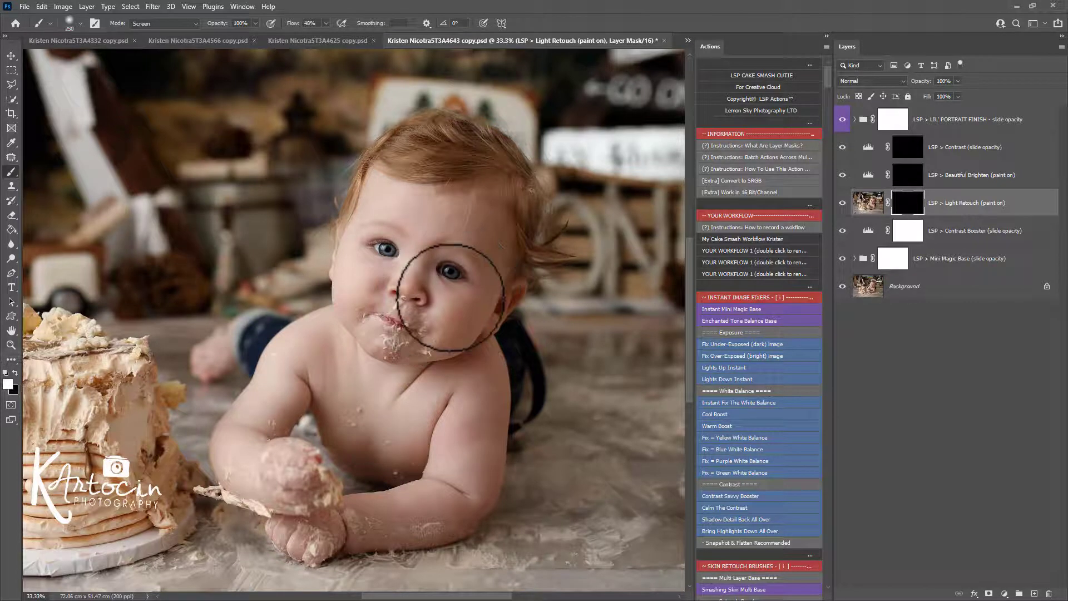
{"action": "key", "text": "bracketleft"}
{"action": "key", "text": "bracketleft"}
{"action": "key", "text": "bracketleft"}
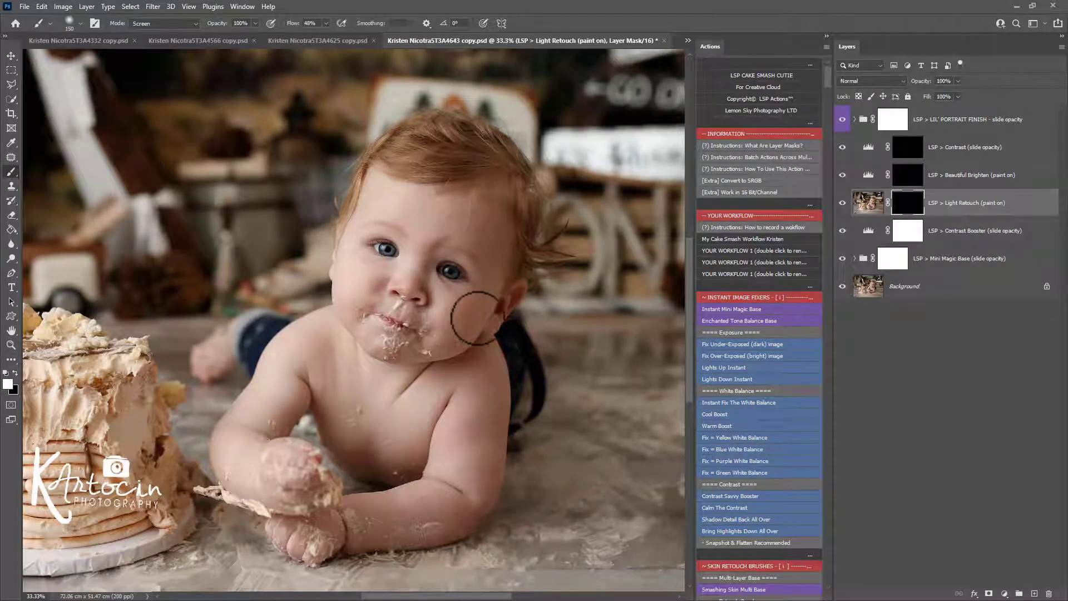
{"action": "mouse_move", "coordinate": [477, 317]}
{"action": "left_mouse_down"}
{"action": "mouse_move", "coordinate": [451, 343]}
{"action": "mouse_move", "coordinate": [463, 318]}
{"action": "mouse_move", "coordinate": [448, 343]}
{"action": "mouse_move", "coordinate": [479, 300]}
{"action": "mouse_move", "coordinate": [466, 267]}
{"action": "mouse_move", "coordinate": [425, 228]}
{"action": "mouse_move", "coordinate": [394, 270]}
{"action": "mouse_move", "coordinate": [354, 293]}
{"action": "mouse_move", "coordinate": [351, 382]}
{"action": "mouse_move", "coordinate": [340, 379]}
{"action": "mouse_move", "coordinate": [335, 406]}
{"action": "mouse_move", "coordinate": [419, 417]}
{"action": "mouse_move", "coordinate": [462, 390]}
{"action": "mouse_move", "coordinate": [449, 457]}
{"action": "mouse_move", "coordinate": [481, 443]}
{"action": "mouse_move", "coordinate": [396, 511]}
{"action": "left_mouse_up"}
Brighten the nose on the Beautiful Brighten mask with a larger brush and paint Contrast over the face
{"action": "left_click", "coordinate": [908, 175]}
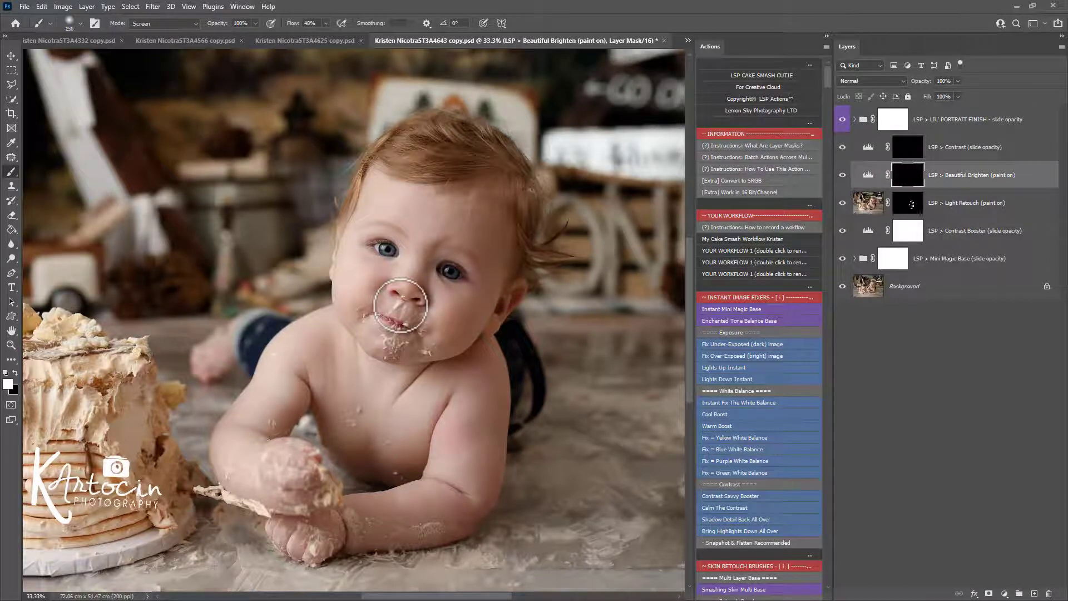
{"action": "key", "text": "bracketright"}
{"action": "key", "text": "bracketright"}
{"action": "key", "text": "bracketright"}
{"action": "key", "text": "bracketright"}
{"action": "key", "text": "bracketright"}
{"action": "key", "text": "bracketright"}
{"action": "key", "text": "bracketright"}
{"action": "left_click", "coordinate": [400, 305]}
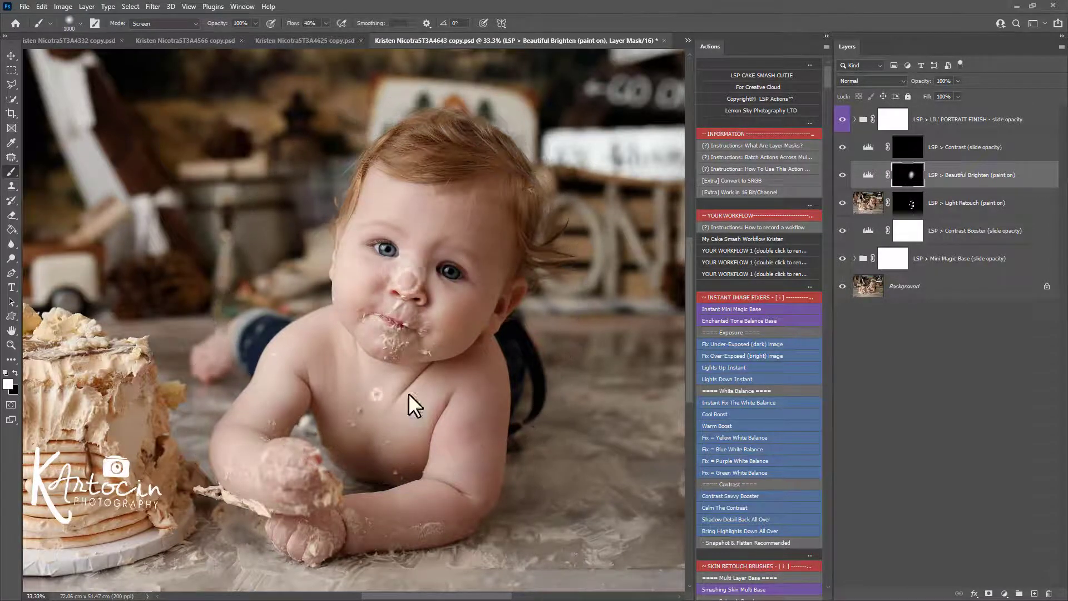
{"action": "left_click", "coordinate": [914, 151]}
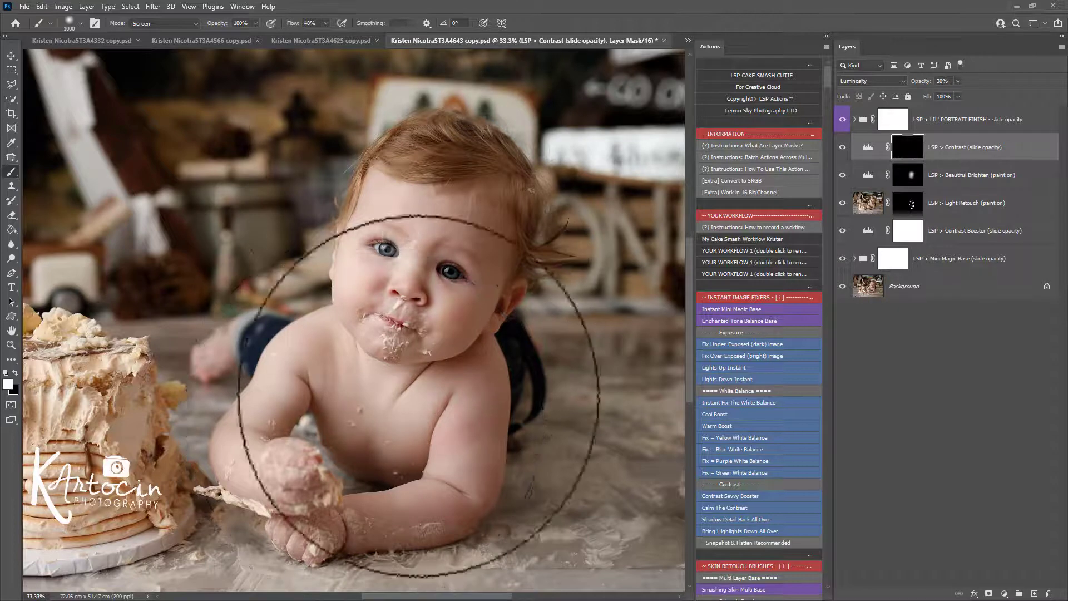
{"action": "mouse_move", "coordinate": [337, 445]}
{"action": "left_mouse_down"}
{"action": "mouse_move", "coordinate": [308, 459]}
{"action": "mouse_move", "coordinate": [308, 435]}
{"action": "mouse_move", "coordinate": [377, 407]}
{"action": "mouse_move", "coordinate": [388, 277]}
{"action": "mouse_move", "coordinate": [417, 228]}
{"action": "mouse_move", "coordinate": [421, 261]}
{"action": "left_mouse_up"}
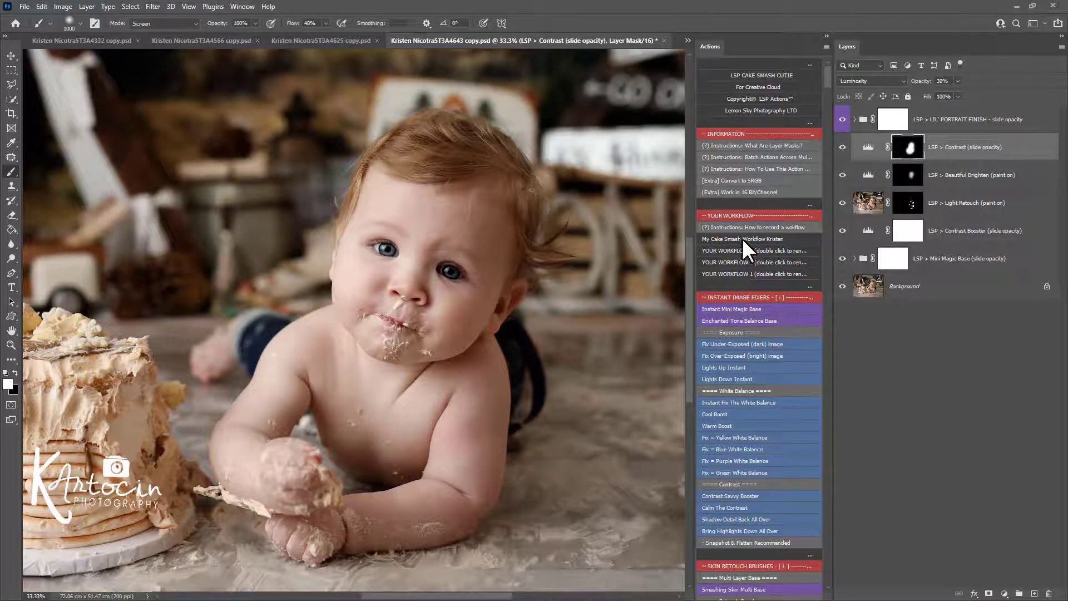
Switch the Actions panel back to list view and select the cake smash workflow action
{"action": "left_click", "coordinate": [827, 47]}
{"action": "left_click", "coordinate": [841, 49]}
{"action": "scroll", "coordinate": [778, 134], "scroll_direction": "up", "scroll_amount": 3}
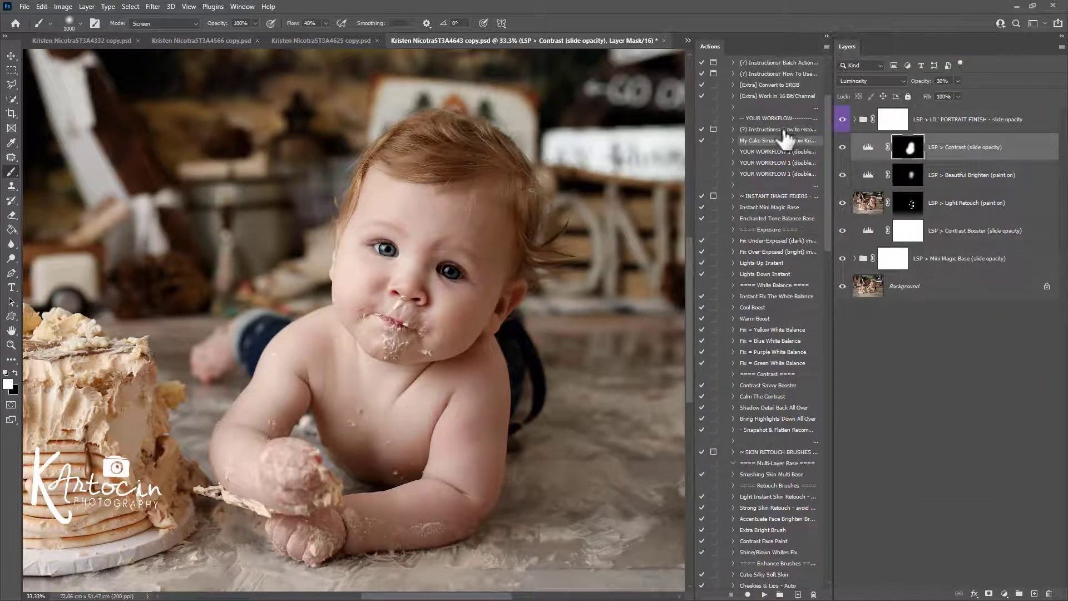
{"action": "double_click", "coordinate": [776, 142]}
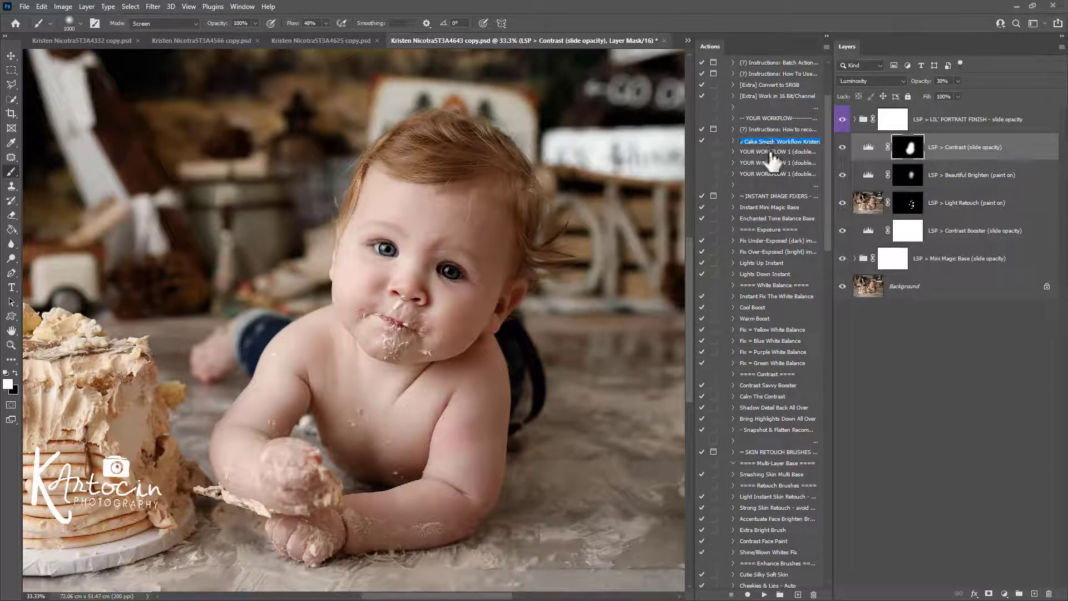
{"action": "double_click", "coordinate": [770, 152]}
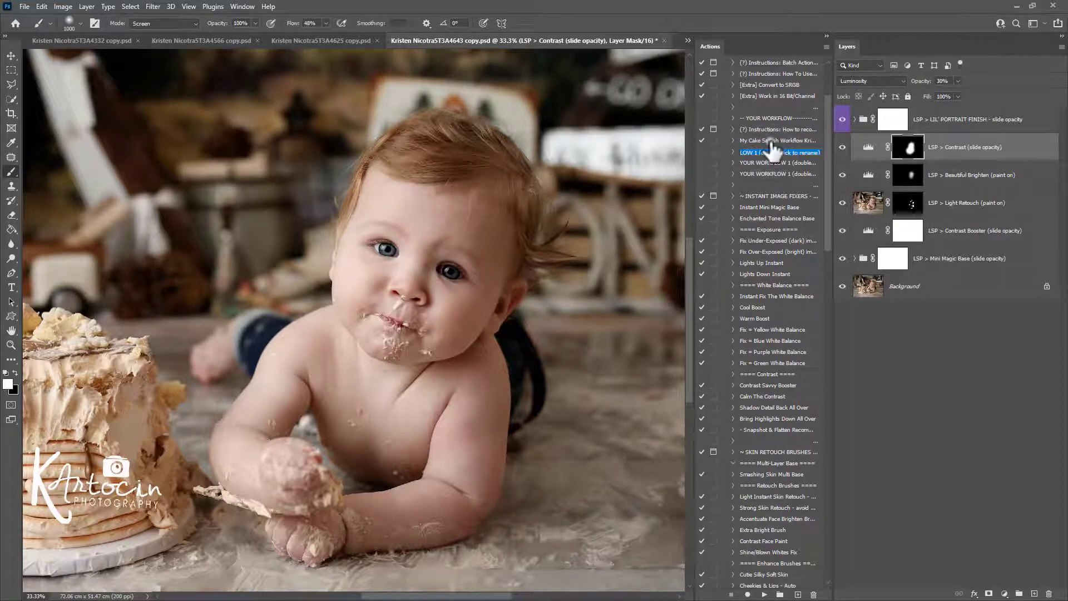
{"action": "key", "text": "Return"}
{"action": "left_click", "coordinate": [775, 142]}
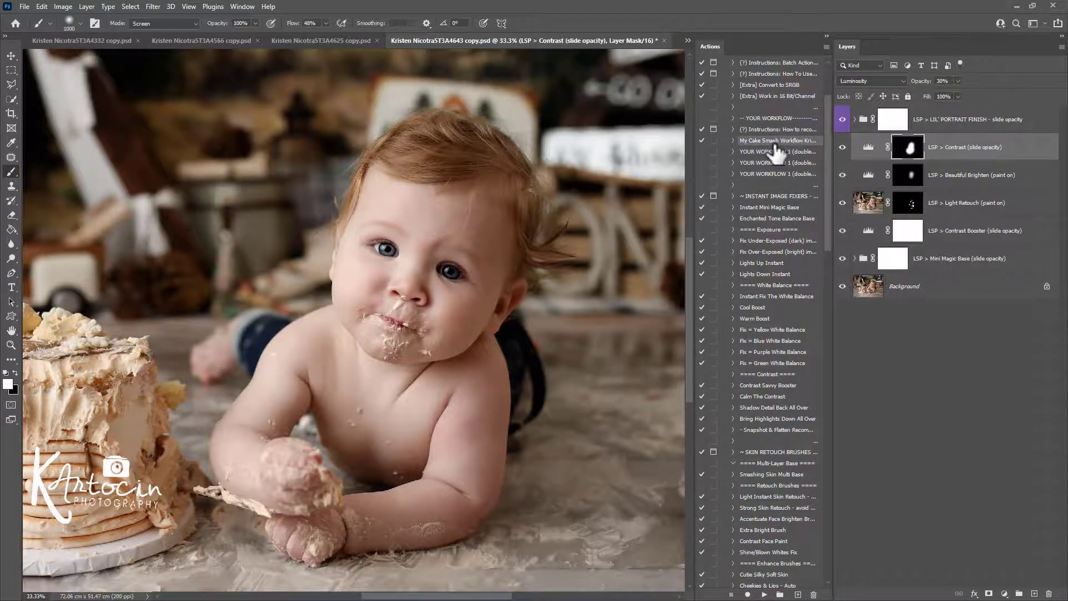
Flip through the open cake smash photos, including 4329, 4566 and 4625
{"action": "left_click", "coordinate": [325, 40]}
{"action": "left_click", "coordinate": [220, 41]}
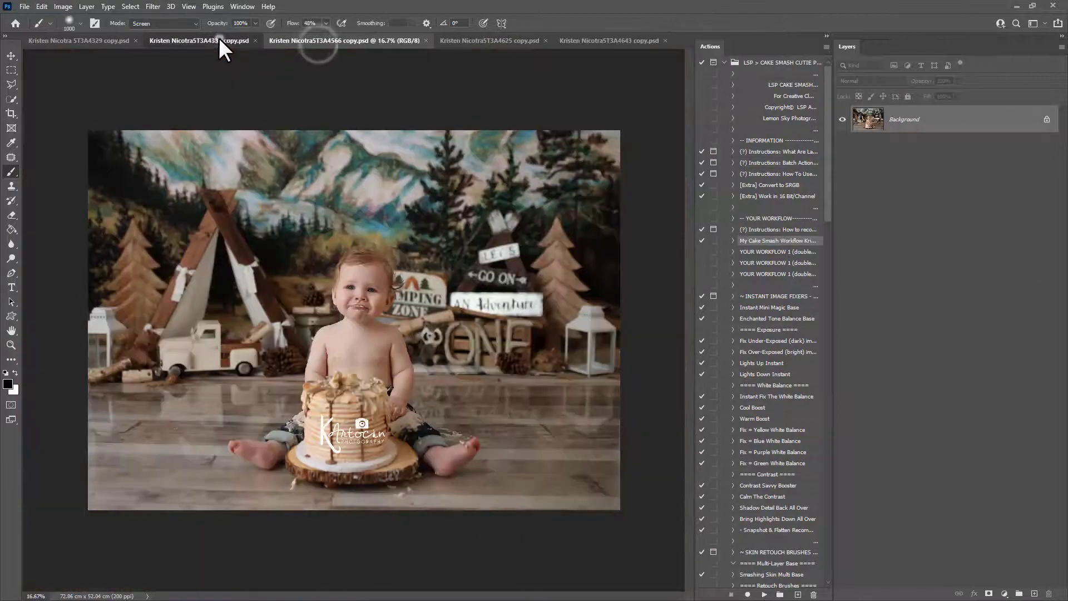
{"action": "left_click", "coordinate": [107, 38]}
{"action": "left_click", "coordinate": [416, 38]}
{"action": "left_click", "coordinate": [478, 39]}
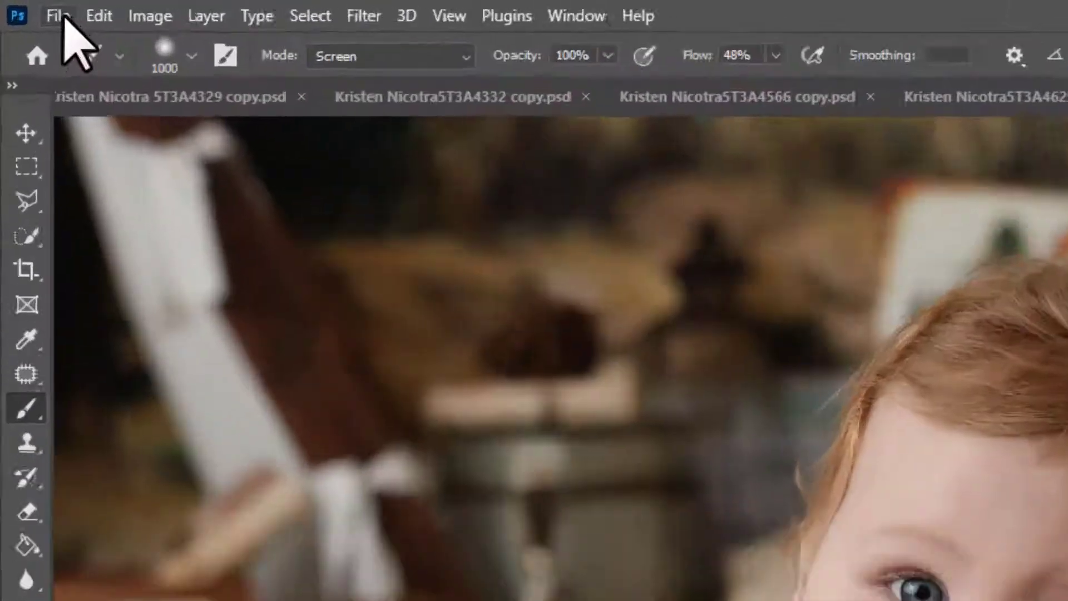
Batch-run the personal cake smash workflow action on all Opened Files via File > Automate > Batch
{"action": "left_click", "coordinate": [26, 7]}
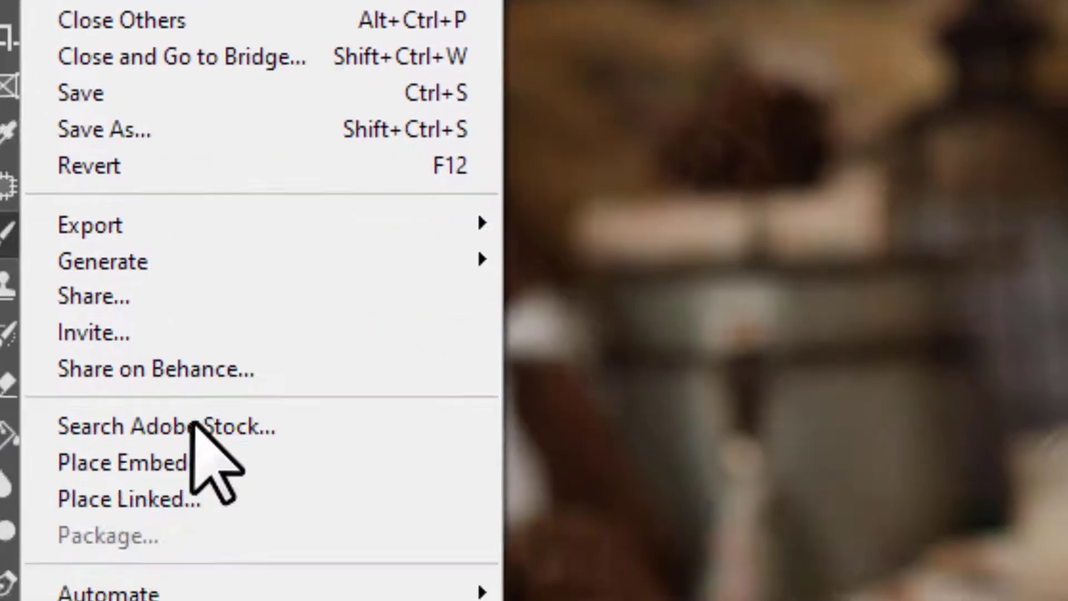
{"action": "mouse_move", "coordinate": [260, 600]}
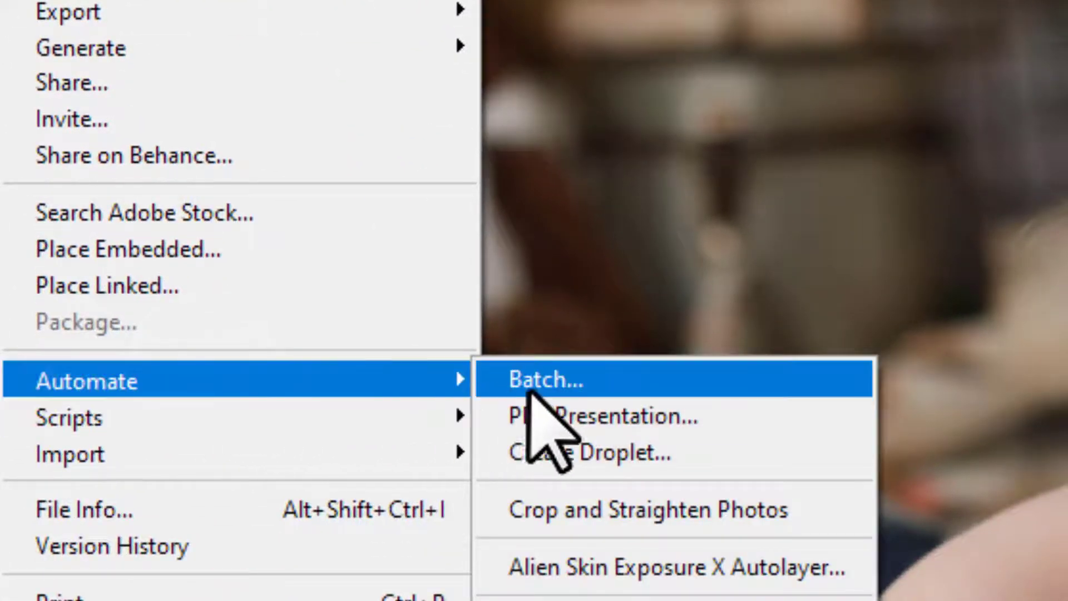
{"action": "left_click", "coordinate": [533, 384]}
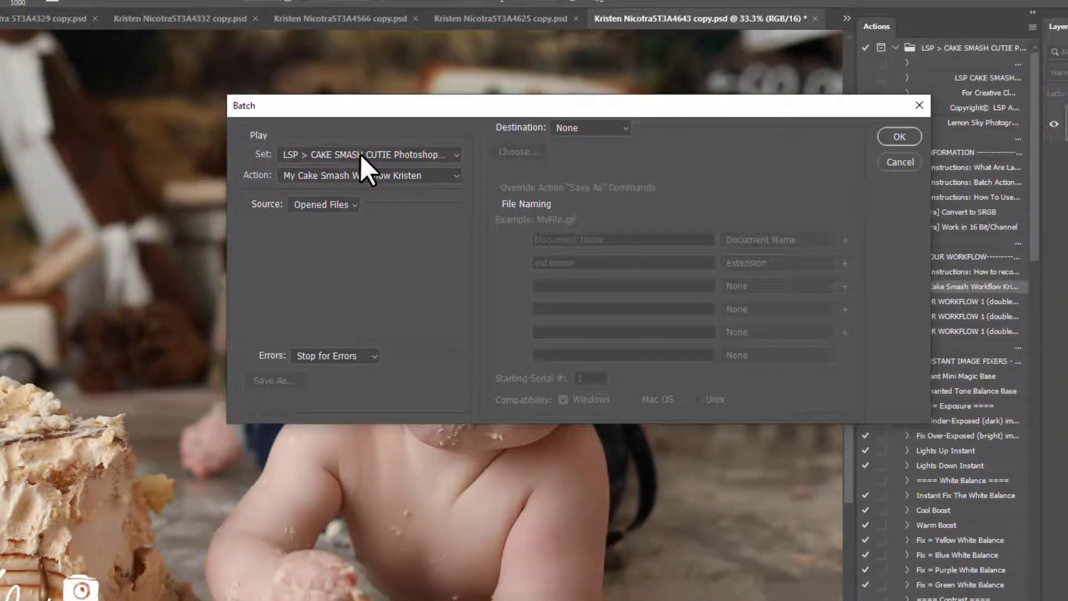
{"action": "left_click", "coordinate": [326, 176]}
{"action": "scroll", "coordinate": [328, 175], "scroll_direction": "up", "scroll_amount": 5}
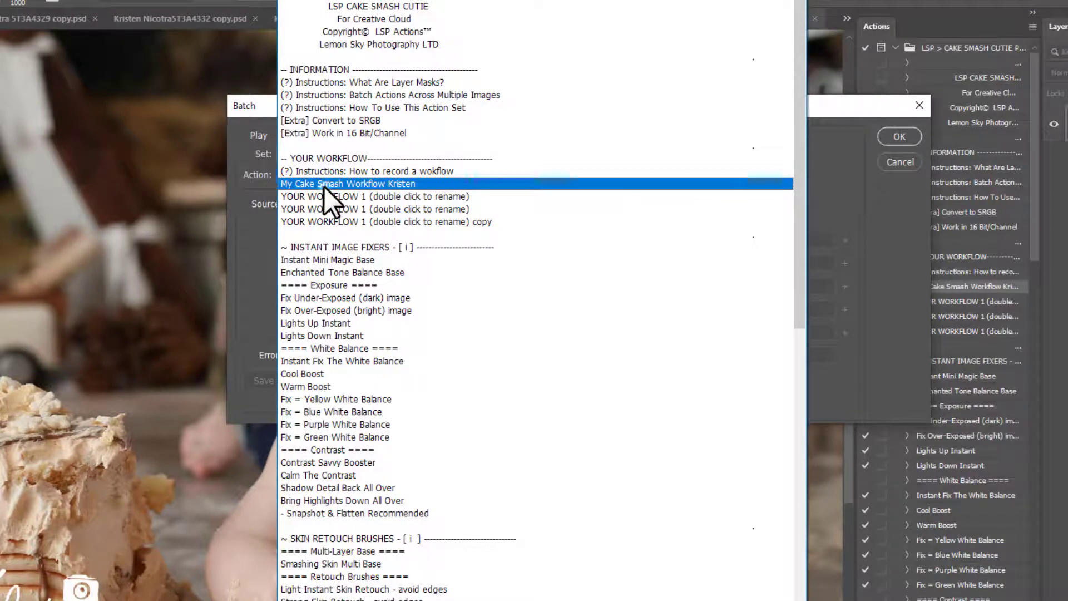
{"action": "left_click", "coordinate": [324, 186]}
{"action": "left_click", "coordinate": [328, 205]}
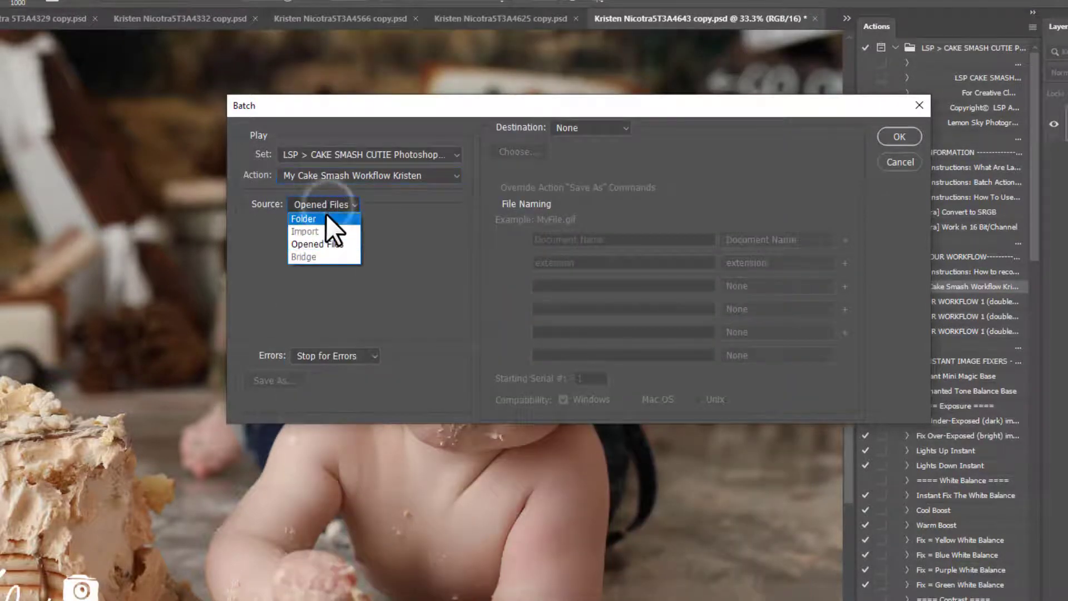
{"action": "left_click", "coordinate": [326, 216]}
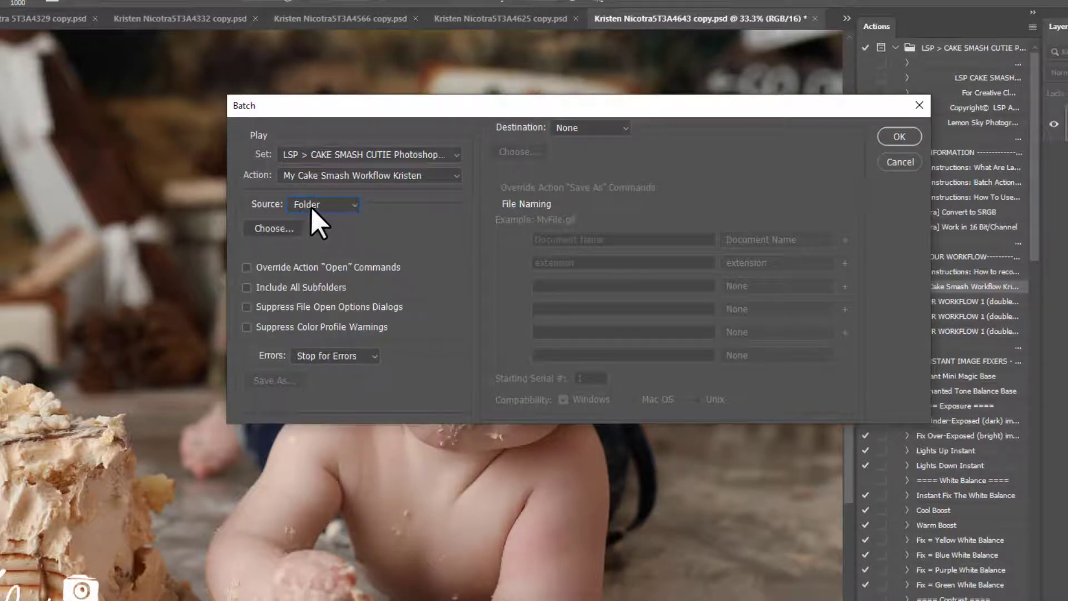
{"action": "left_click", "coordinate": [308, 206]}
{"action": "left_click", "coordinate": [312, 242]}
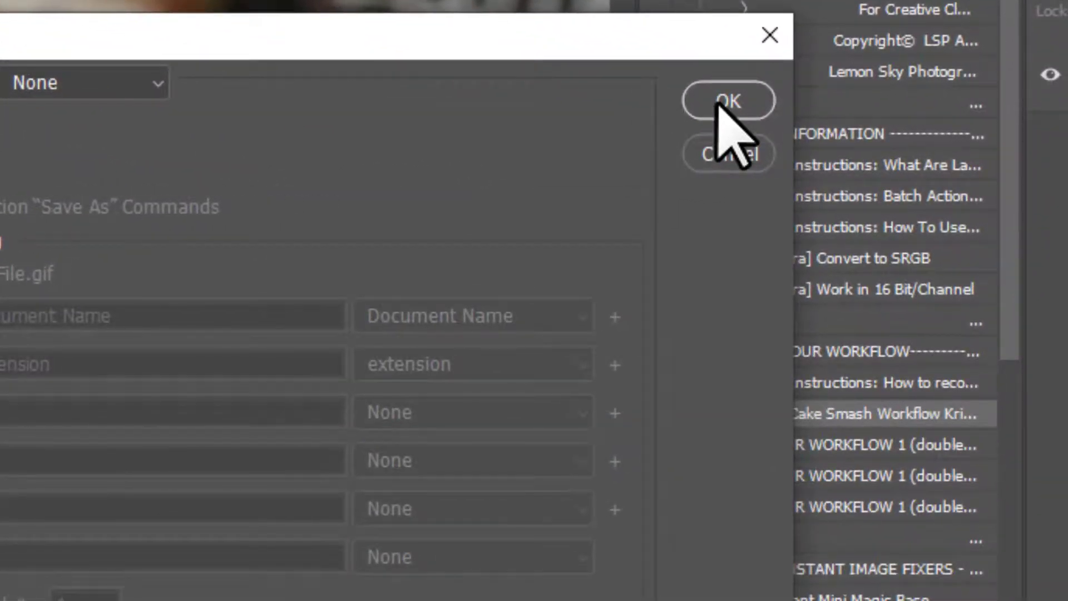
{"action": "left_click", "coordinate": [718, 105]}
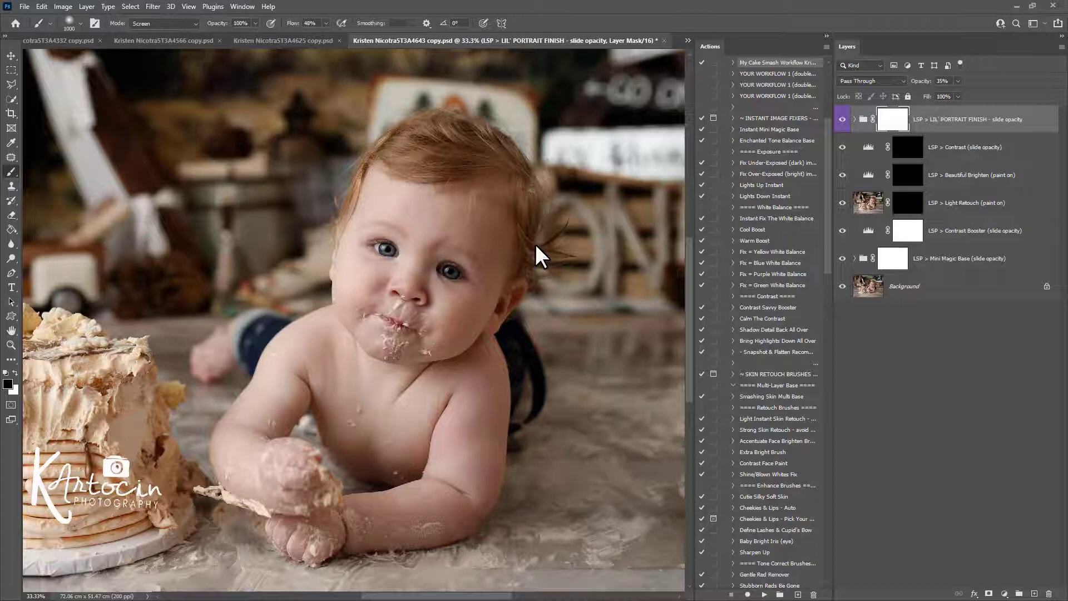
{"action": "left_click", "coordinate": [269, 39]}
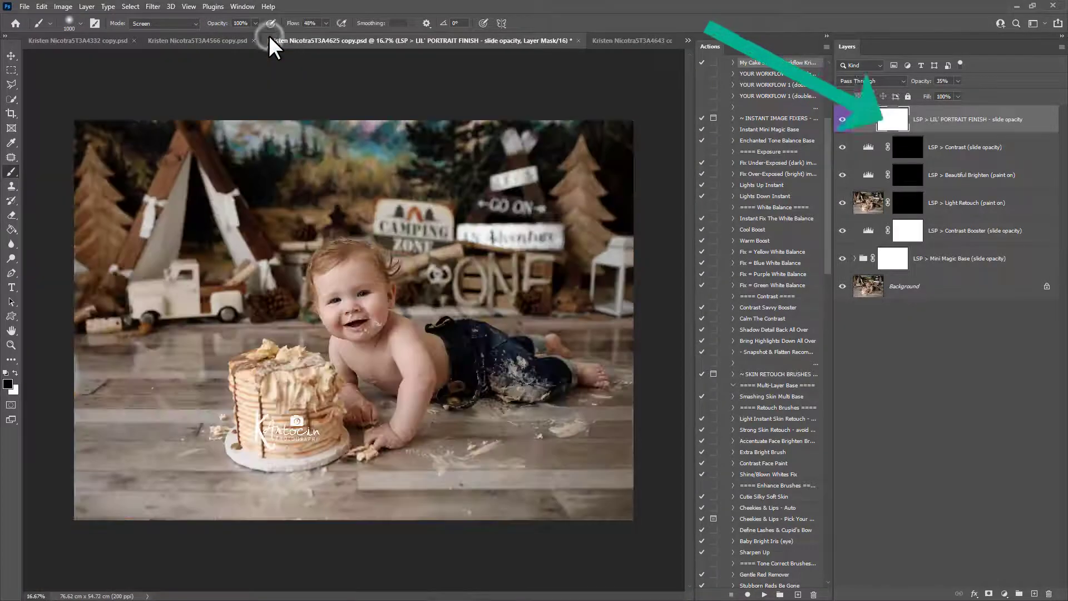
{"action": "left_click", "coordinate": [188, 38]}
{"action": "left_click", "coordinate": [89, 38]}
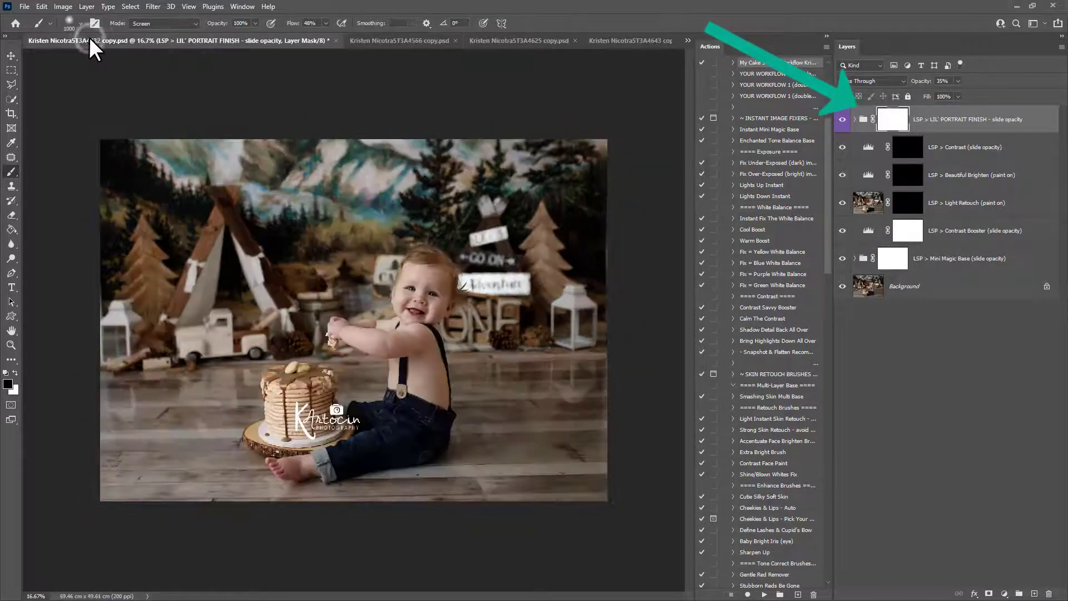
{"action": "left_click", "coordinate": [425, 39]}
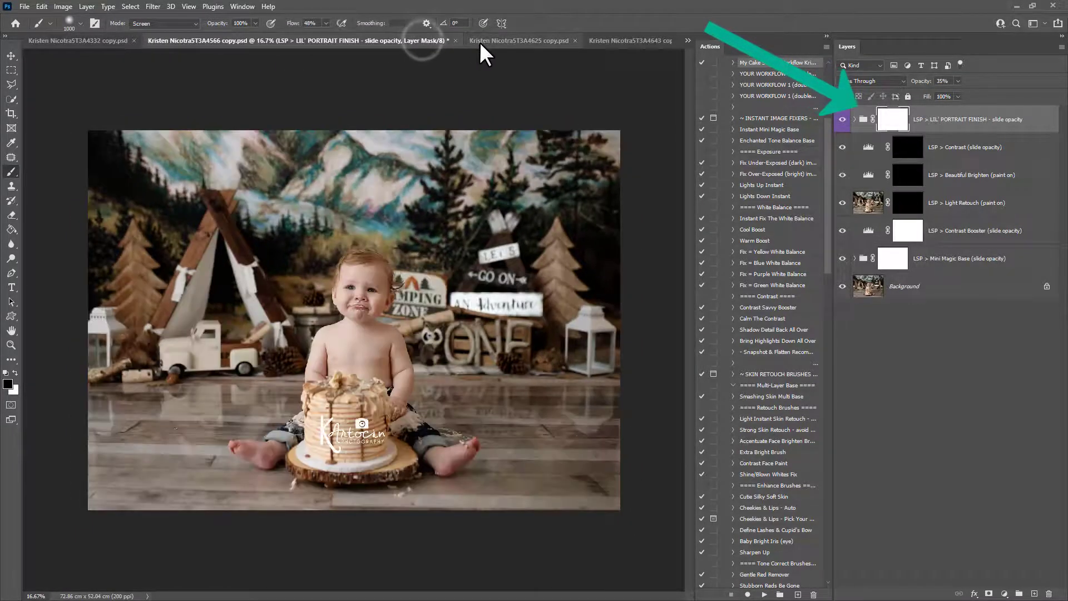
{"action": "left_click", "coordinate": [480, 42]}
{"action": "left_click", "coordinate": [602, 41]}
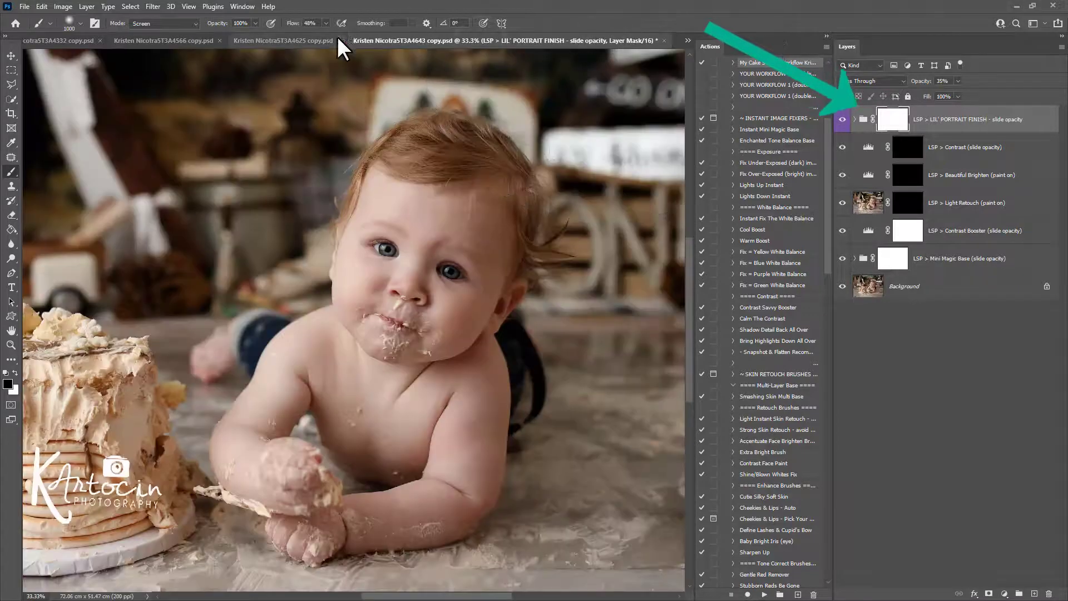
{"action": "left_click", "coordinate": [271, 40]}
{"action": "left_click", "coordinate": [234, 41]}
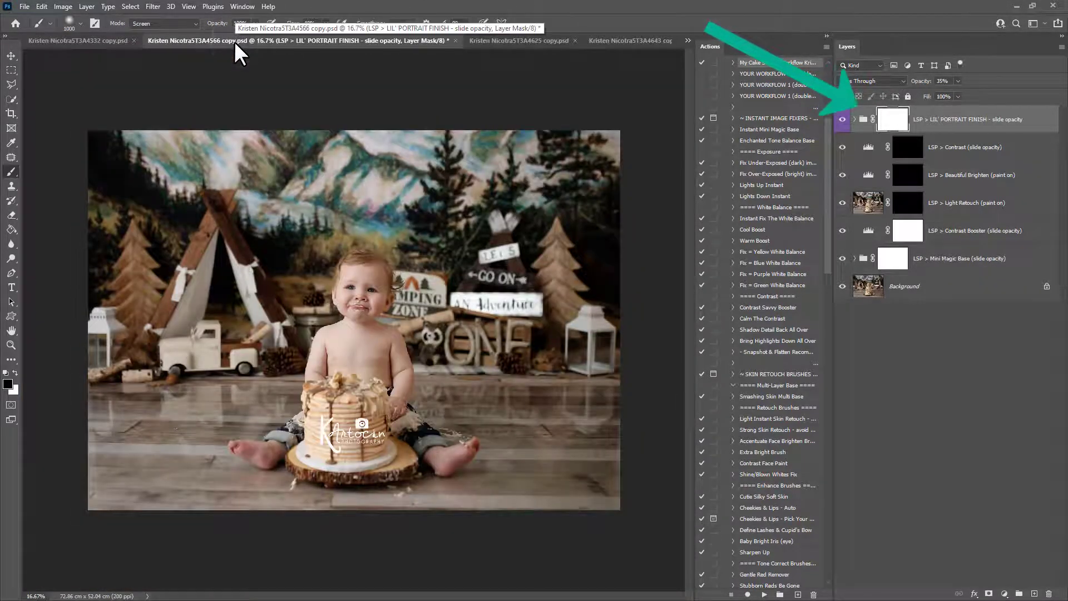
{"action": "left_click", "coordinate": [548, 40]}
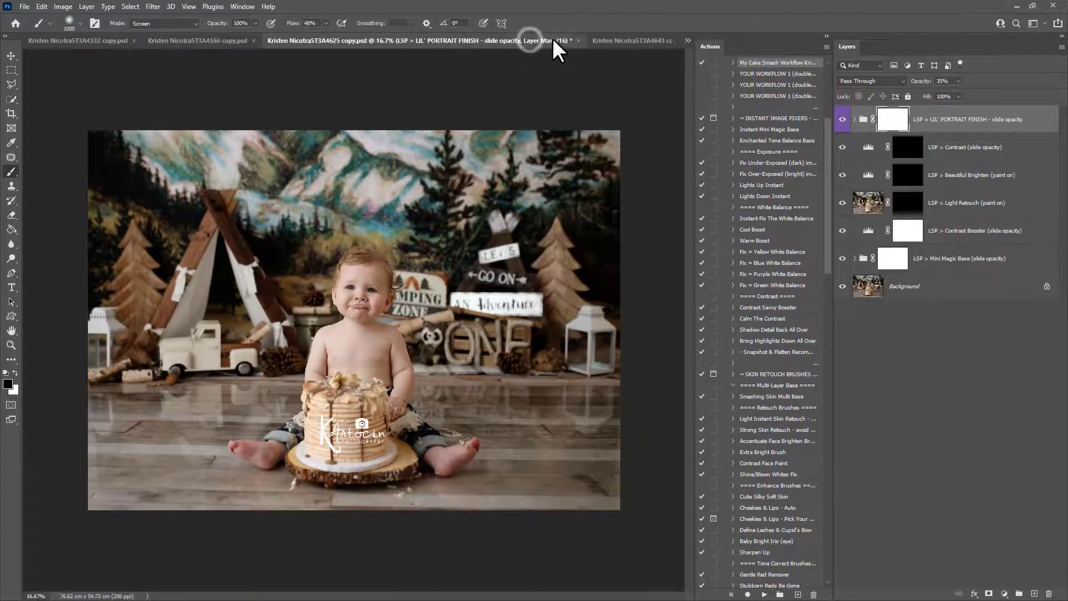
{"action": "left_click", "coordinate": [615, 38]}
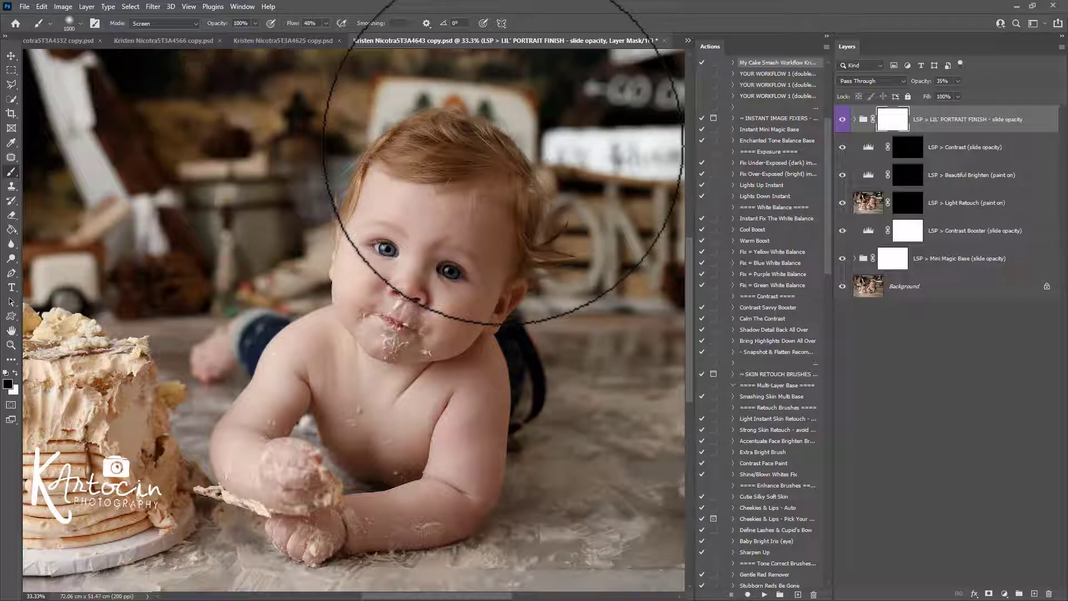
{"action": "left_click", "coordinate": [296, 39]}
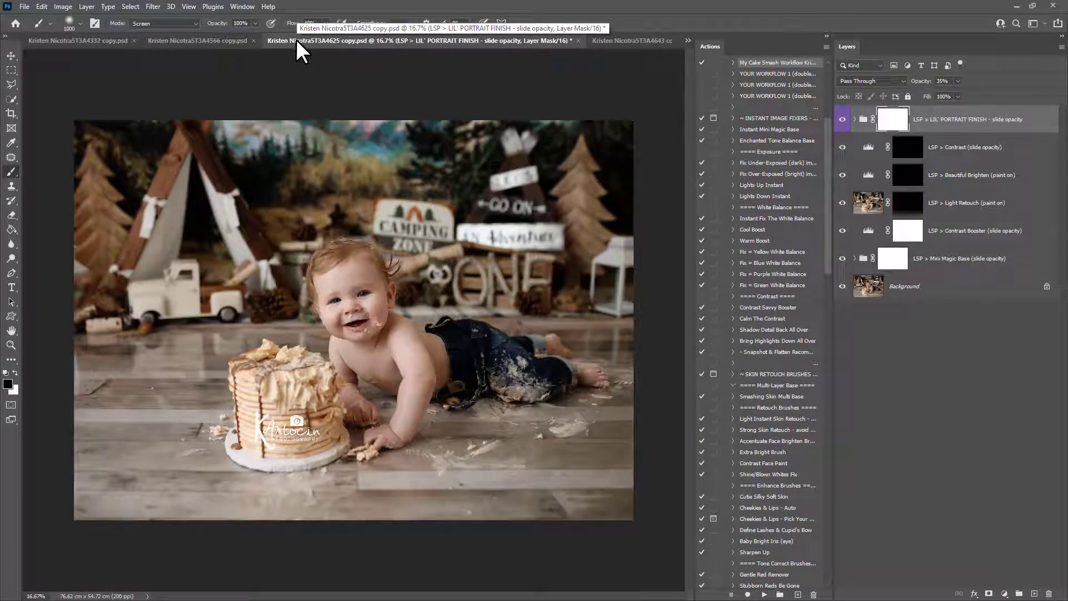
{"action": "left_click", "coordinate": [224, 39]}
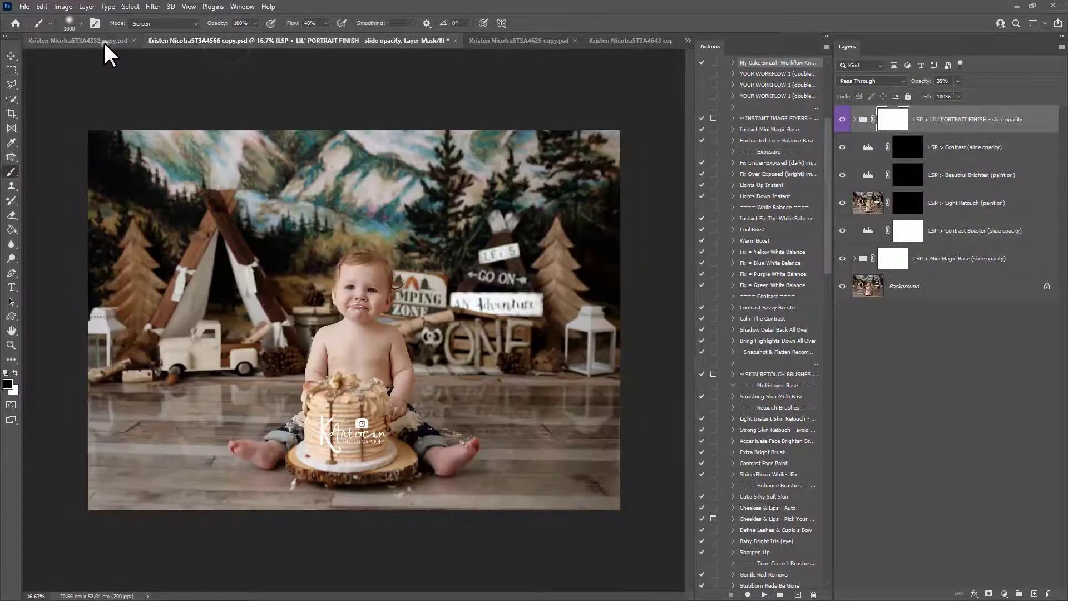
{"action": "key", "text": "ctrl+Tab"}
{"action": "key", "text": "ctrl+Tab"}
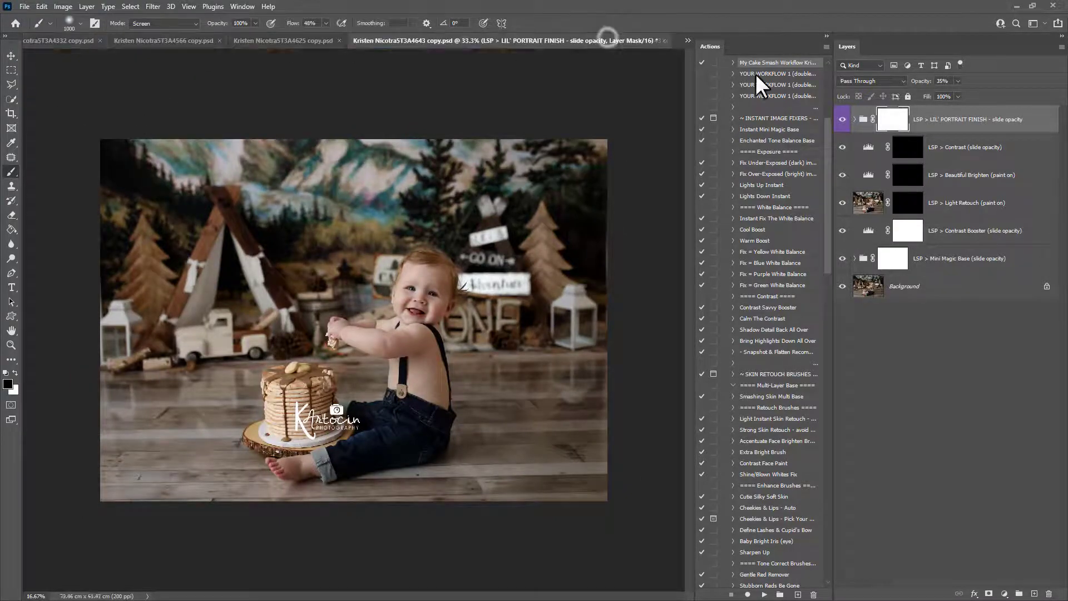
{"action": "scroll", "coordinate": [755, 74], "scroll_direction": "up", "scroll_amount": 3}
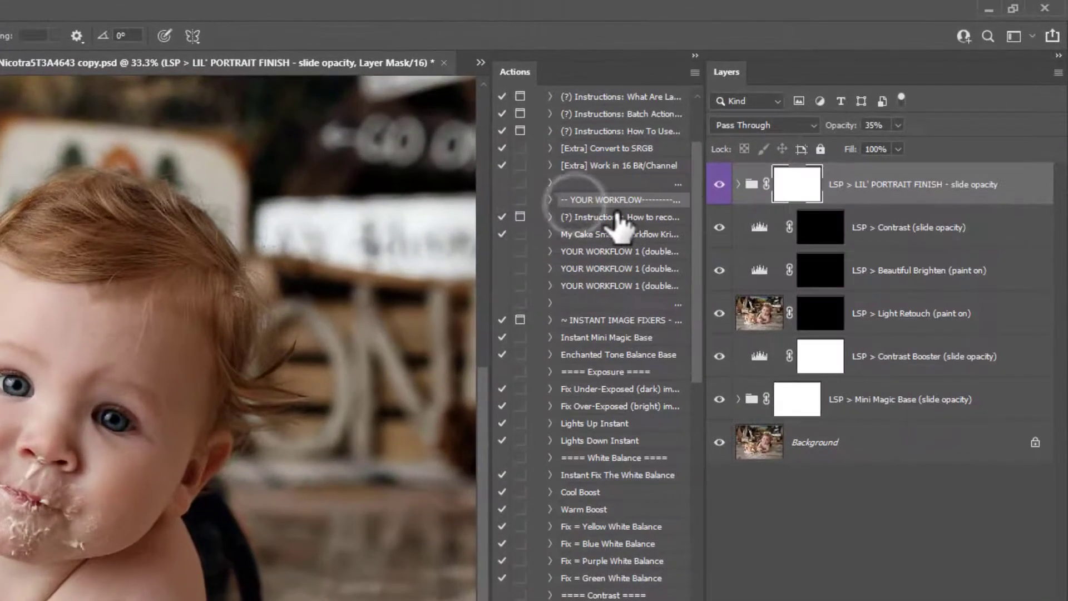
{"action": "scroll", "coordinate": [618, 222], "scroll_direction": "up", "scroll_amount": 3}
{"action": "left_click", "coordinate": [627, 96]}
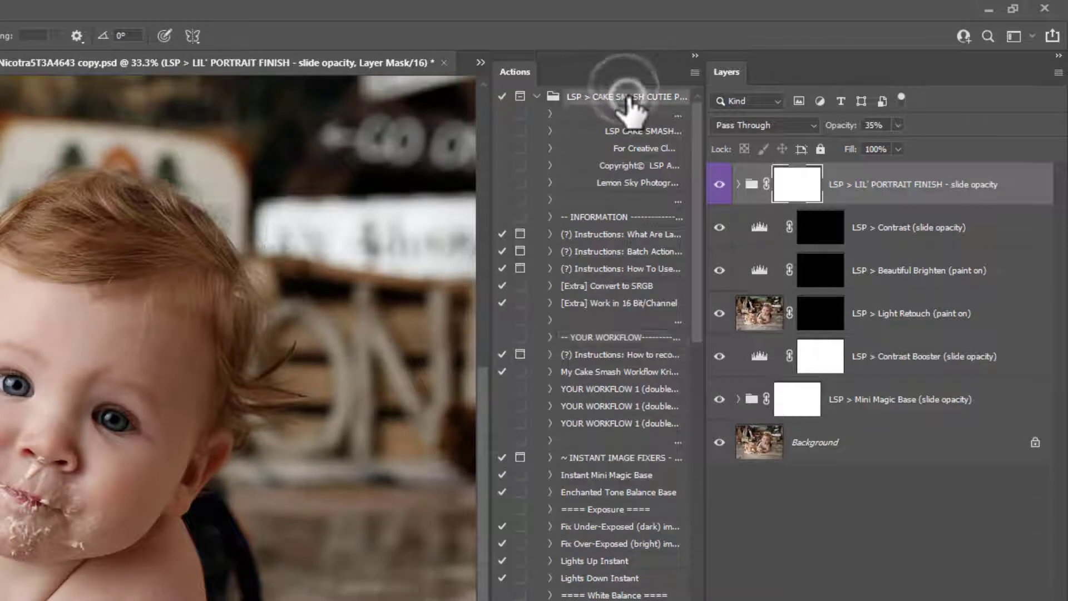